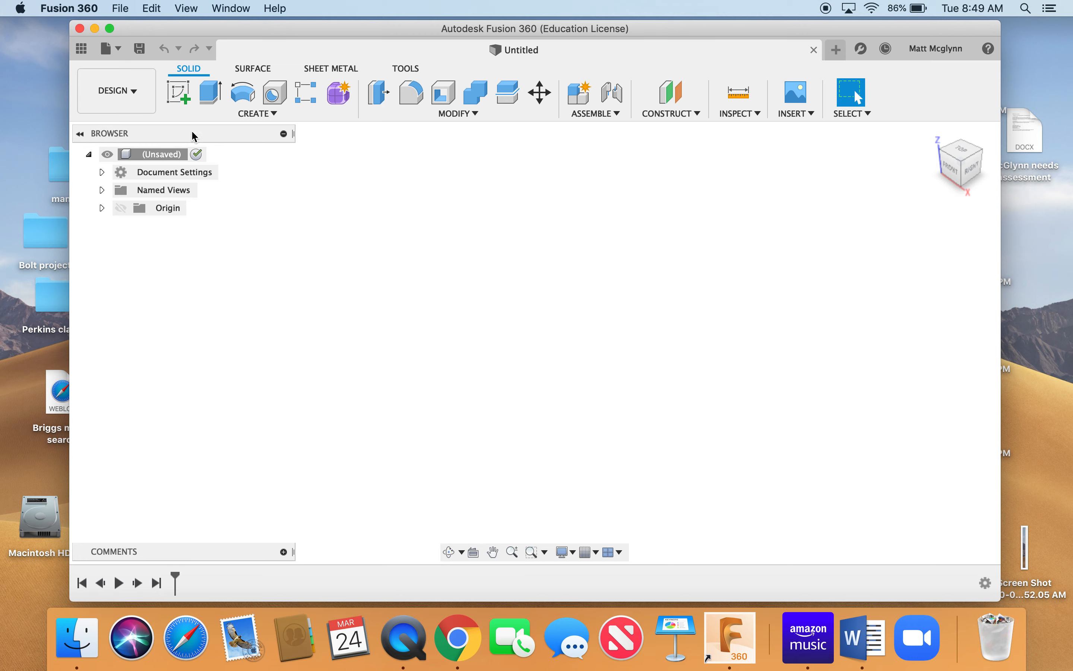
# - Save the untitled design as "Name plate" in the New Project location
pyautogui.click(139, 47)
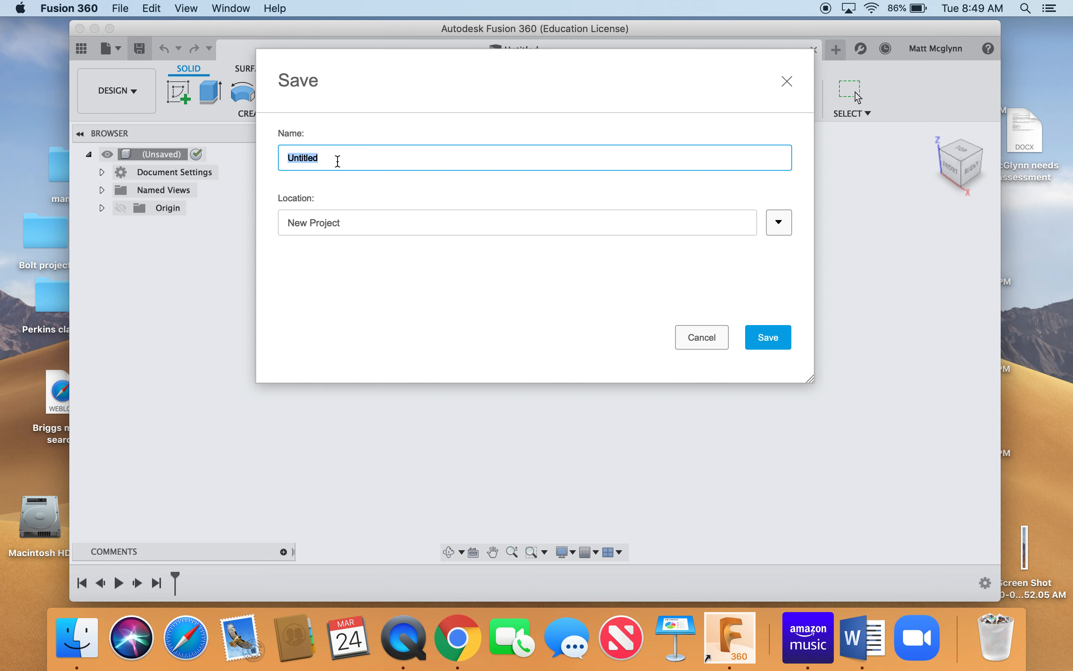
pyautogui.write('Name plate')
pyautogui.click(773, 224)
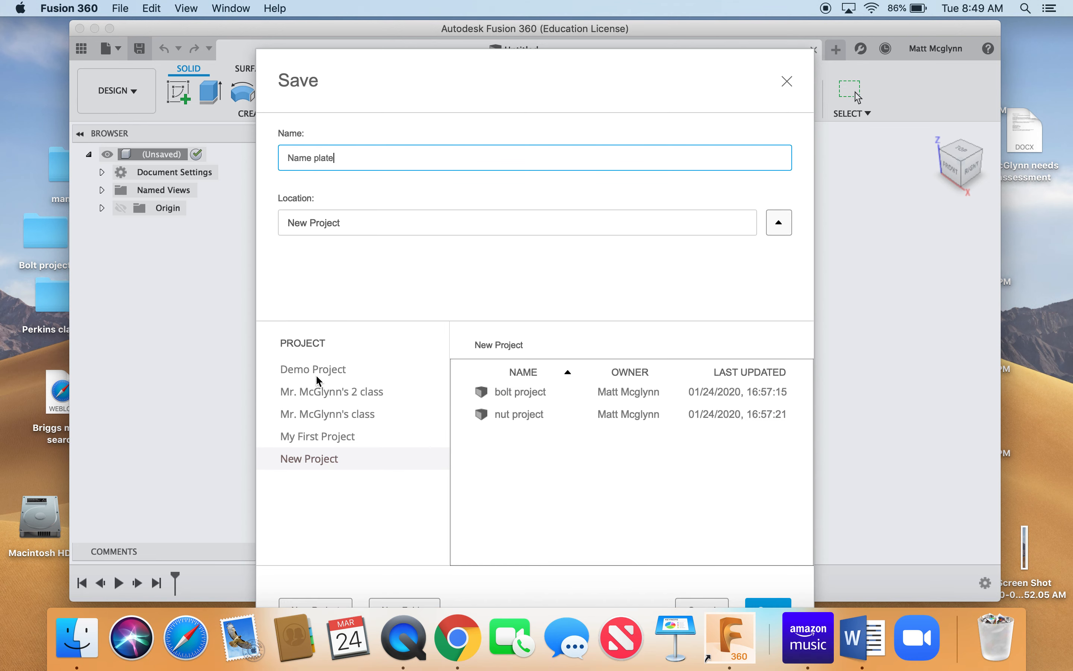
pyautogui.moveTo(464, 60); pyautogui.dragTo(469, 11)
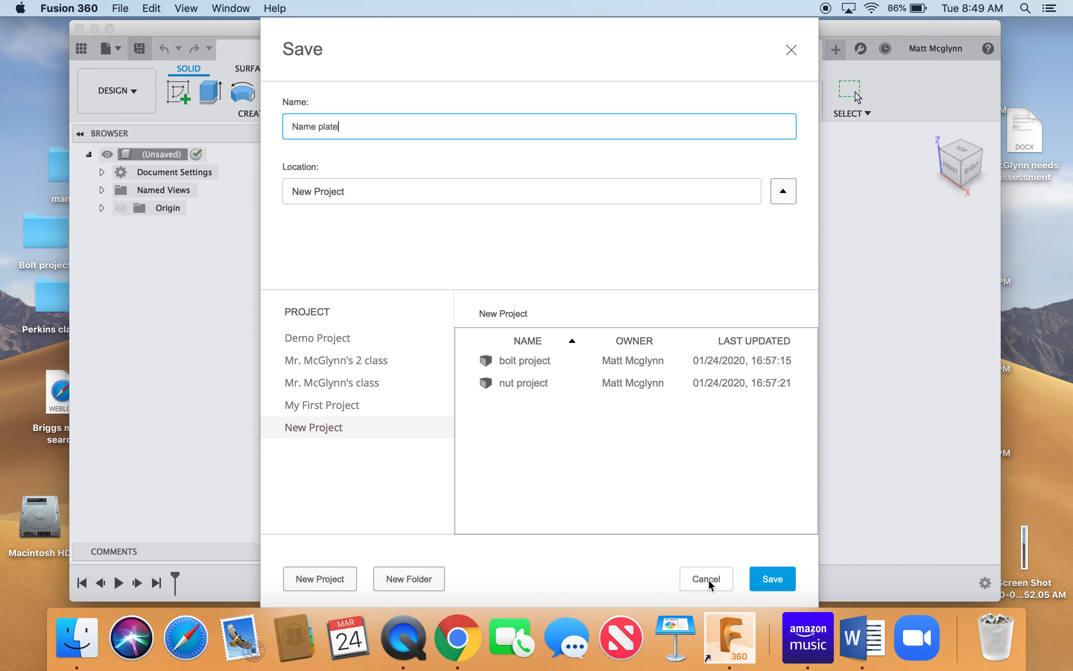
pyautogui.click(775, 585)
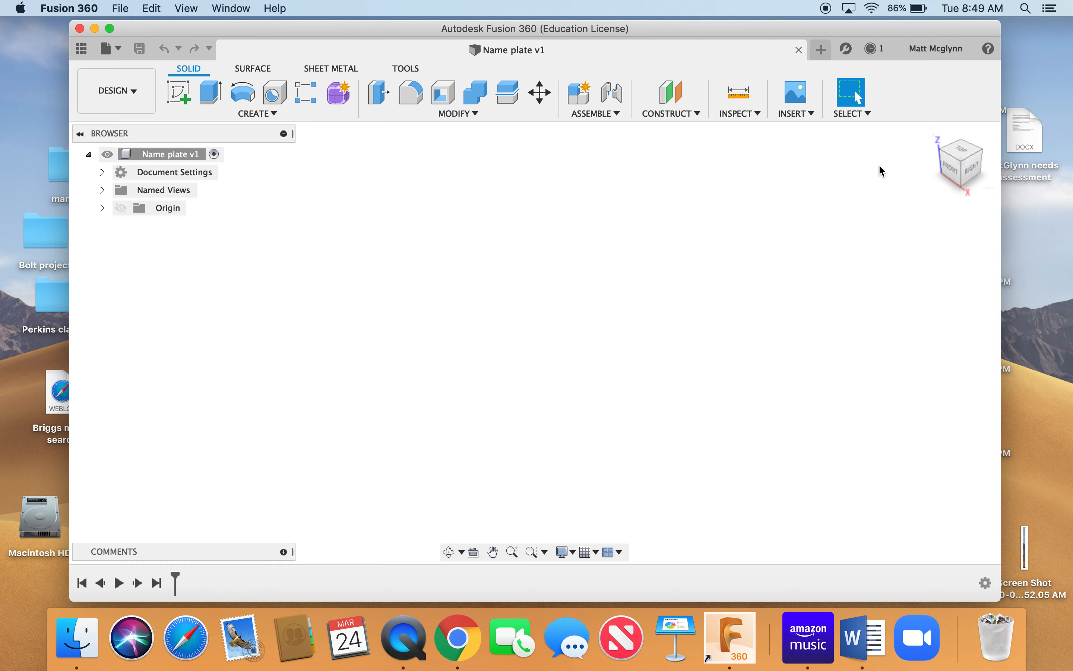
pyautogui.click(962, 149)
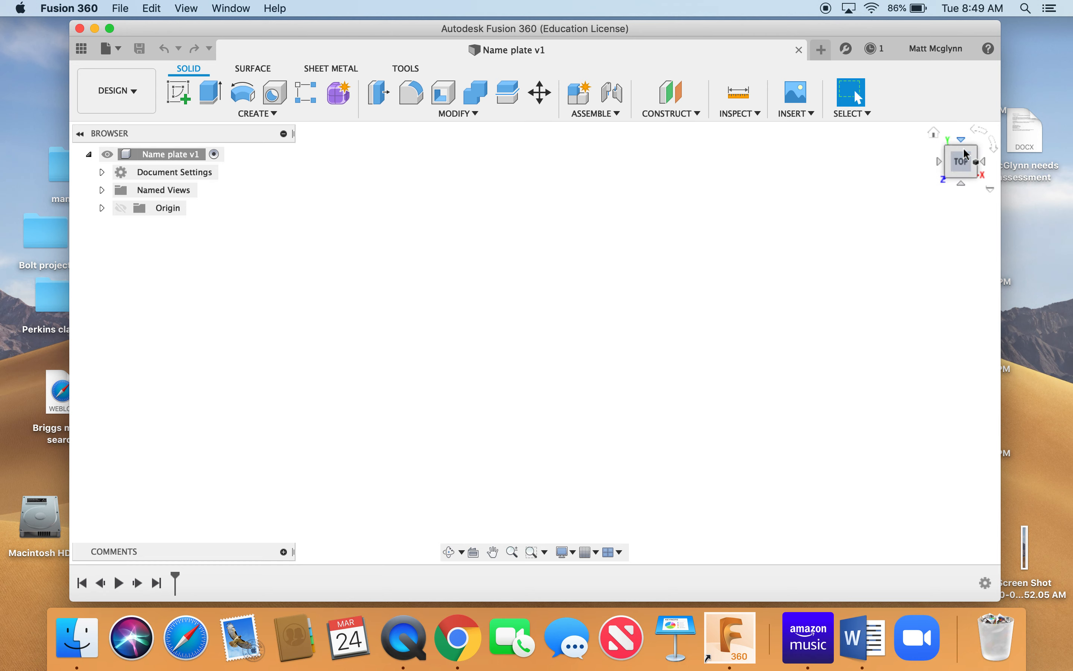
pyautogui.click(936, 133)
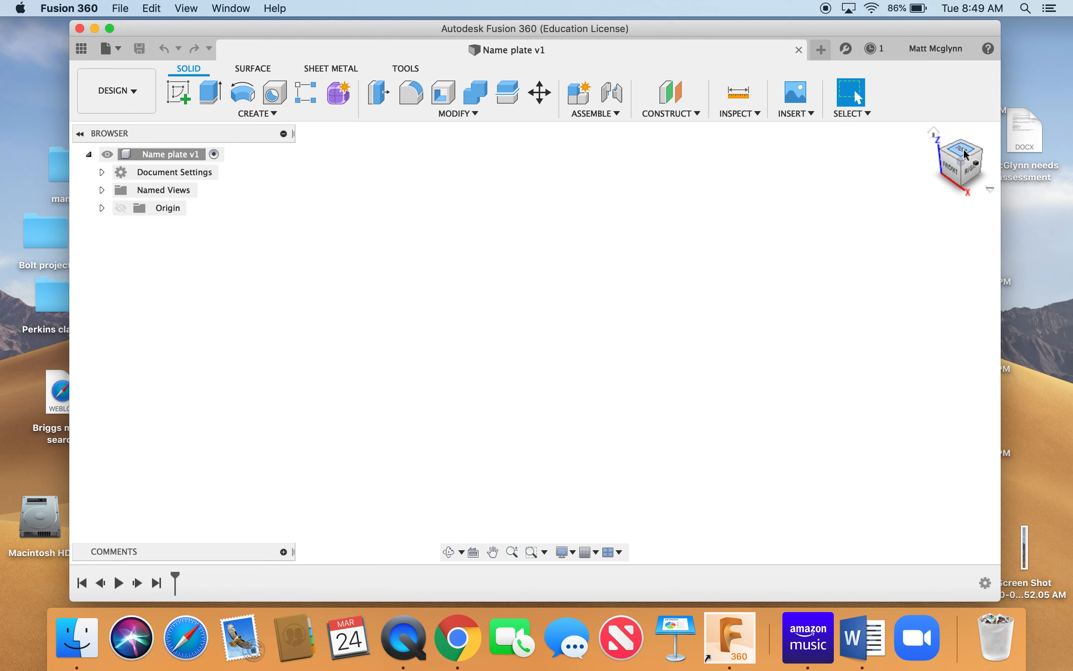
pyautogui.click(969, 170)
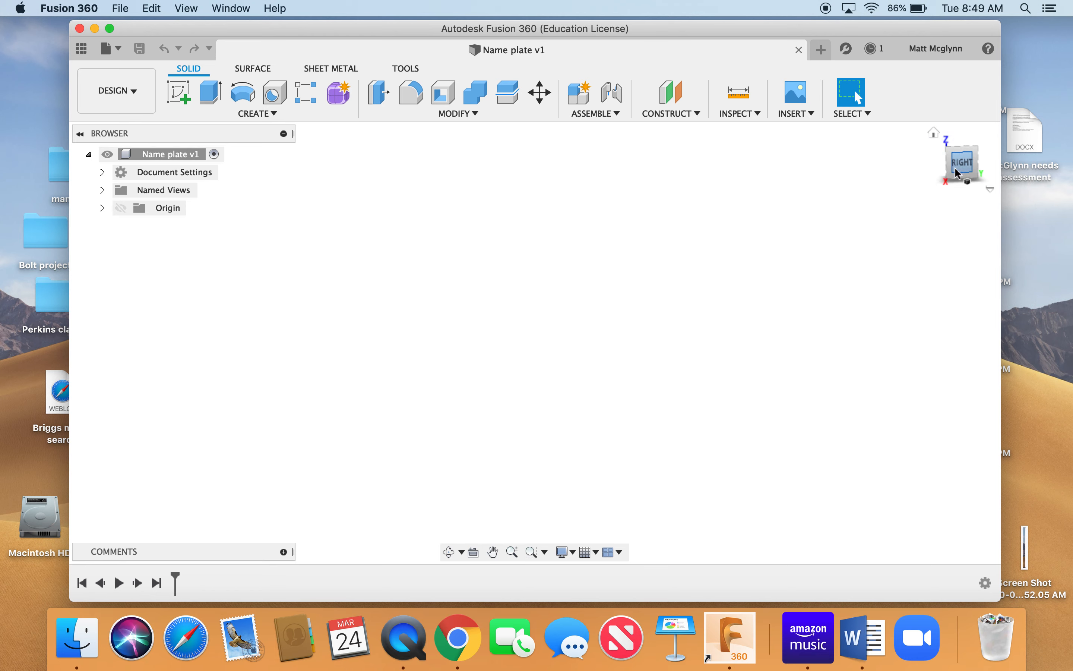
# - Start a new sketch on the horizontal XY plane, seen from the top
pyautogui.click(274, 113)
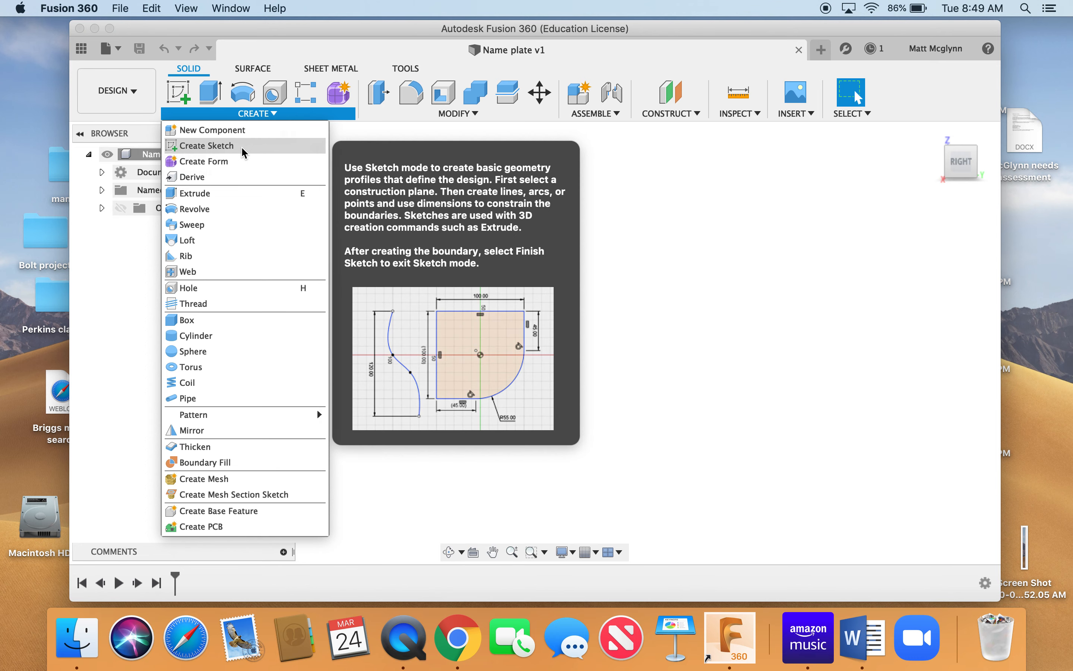
pyautogui.click(243, 147)
pyautogui.click(581, 293)
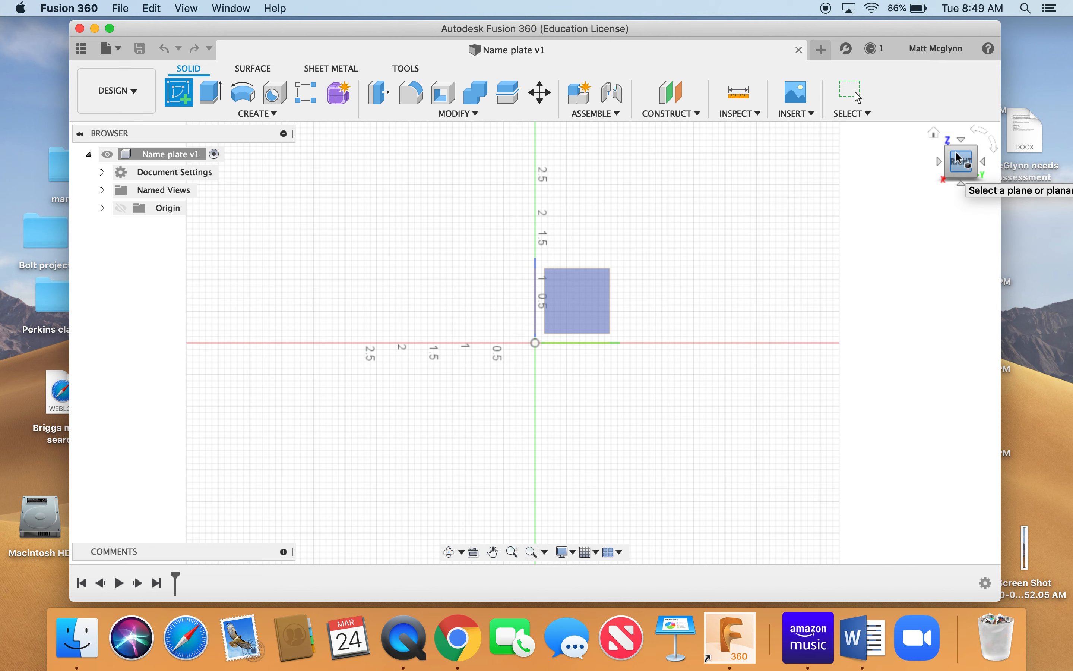
pyautogui.click(939, 139)
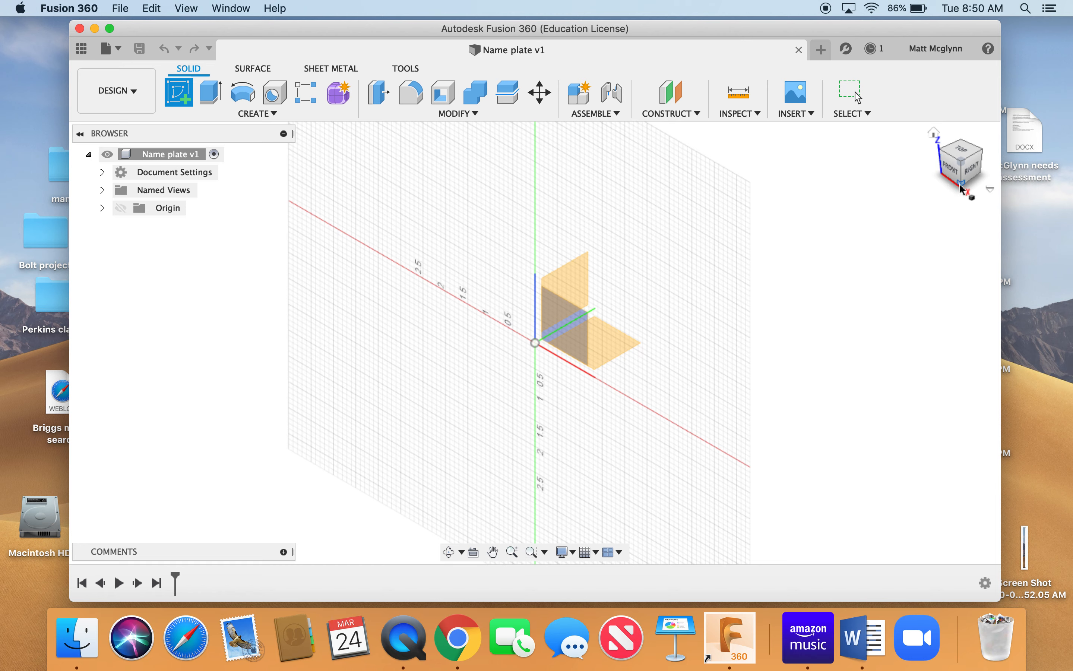
pyautogui.click(968, 156)
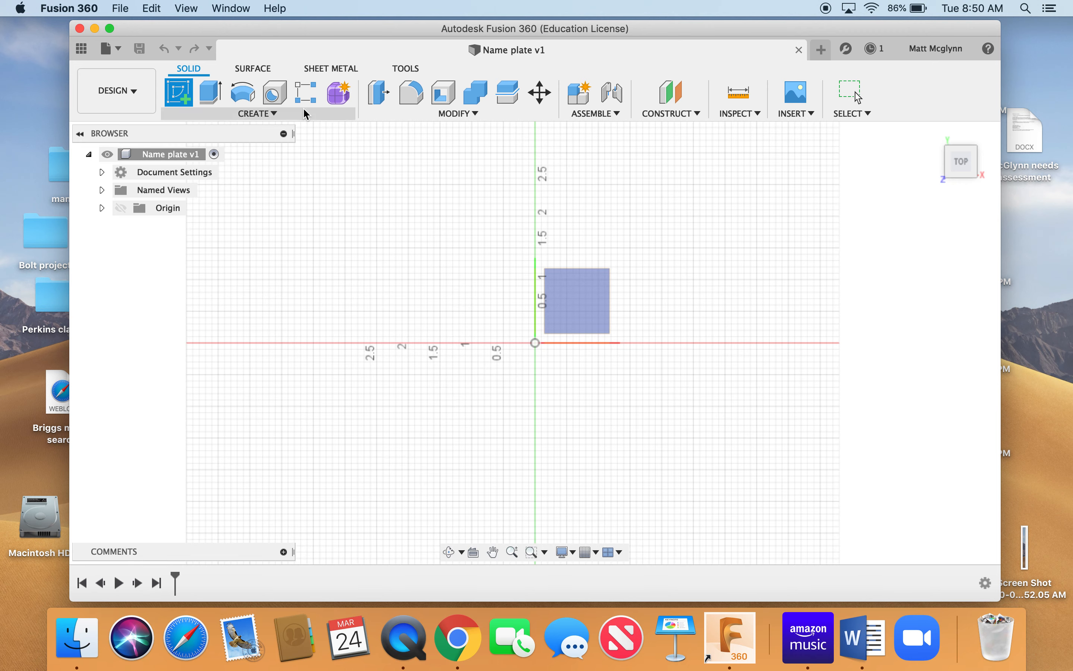
pyautogui.click(274, 116)
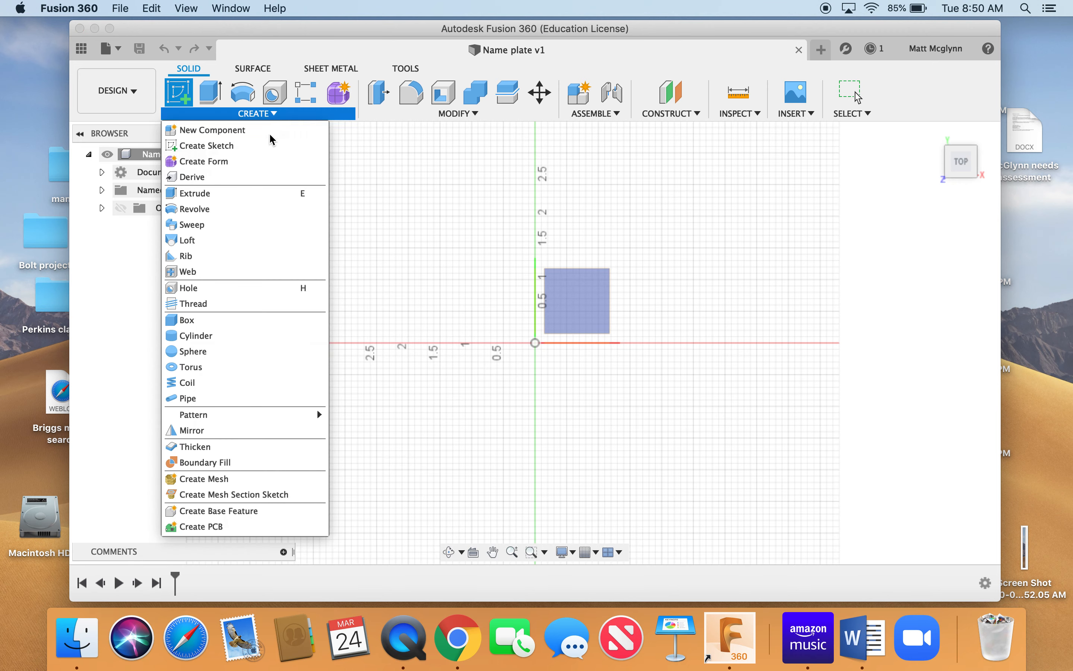
pyautogui.click(266, 153)
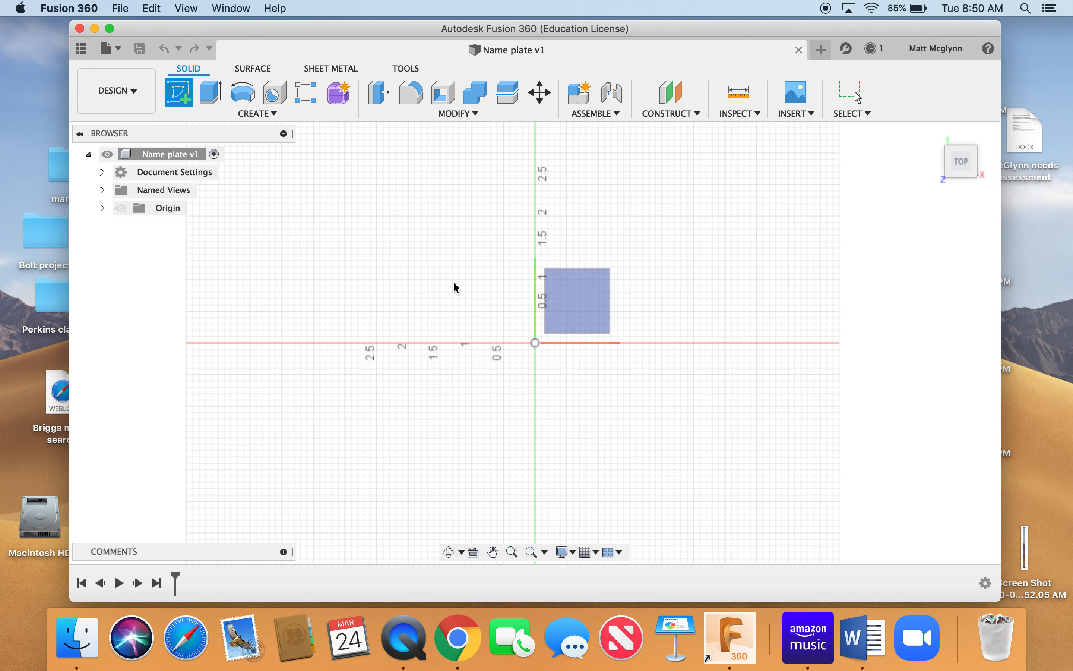
pyautogui.click(580, 305)
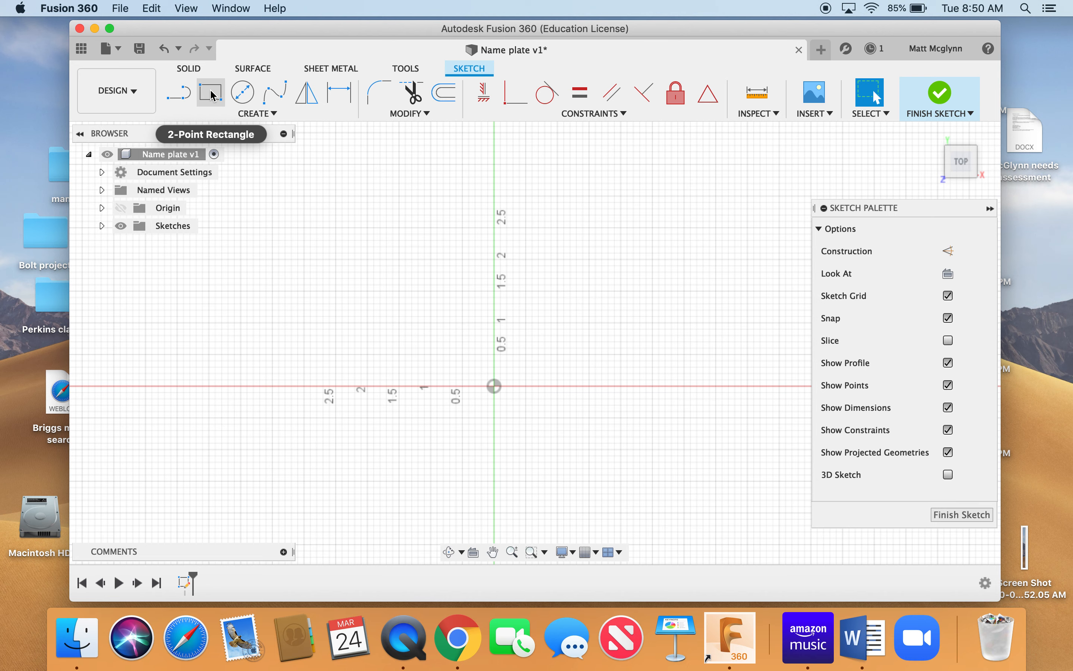
# - Draw a 2-point rectangle from the origin, 3 in high and 6 in wide
pyautogui.click(266, 114)
pyautogui.moveTo(257, 147)
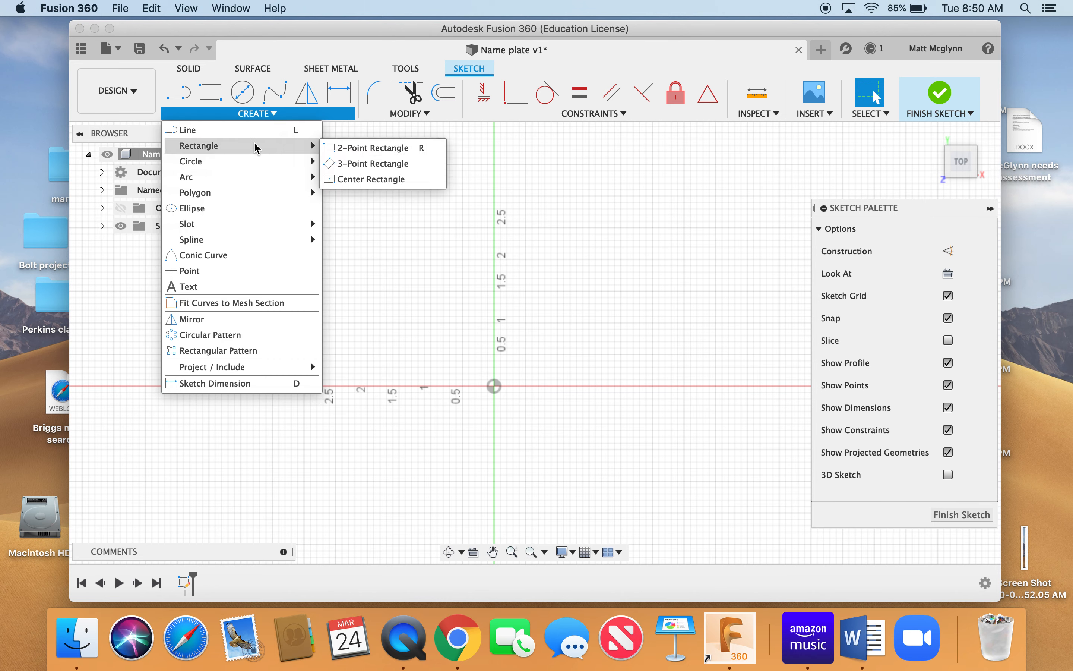
pyautogui.click(358, 150)
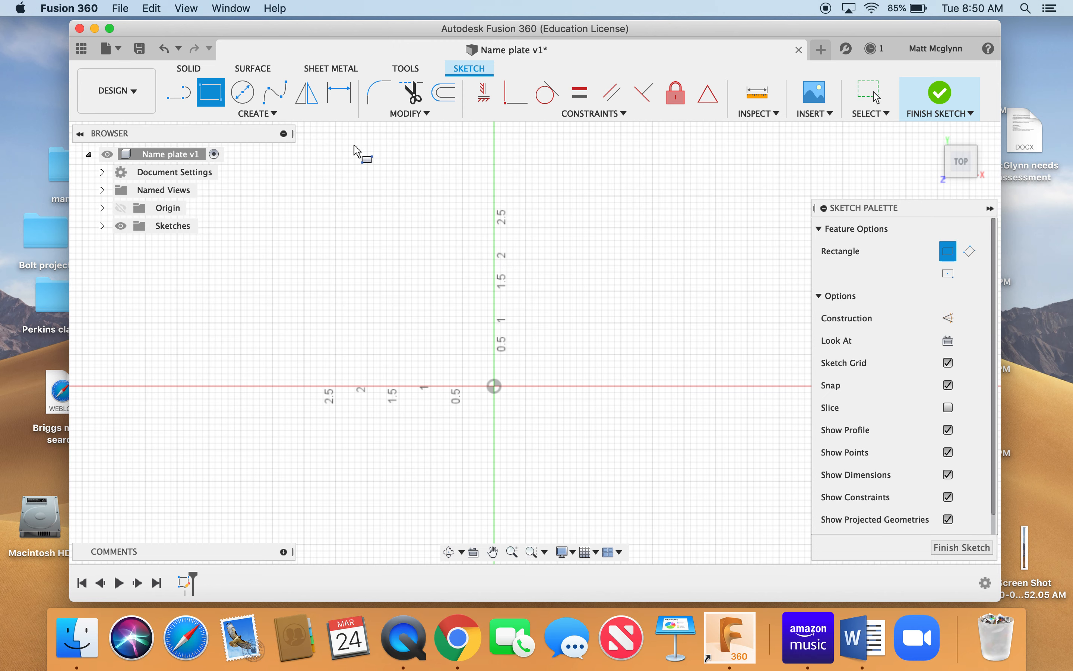
pyautogui.click(499, 377)
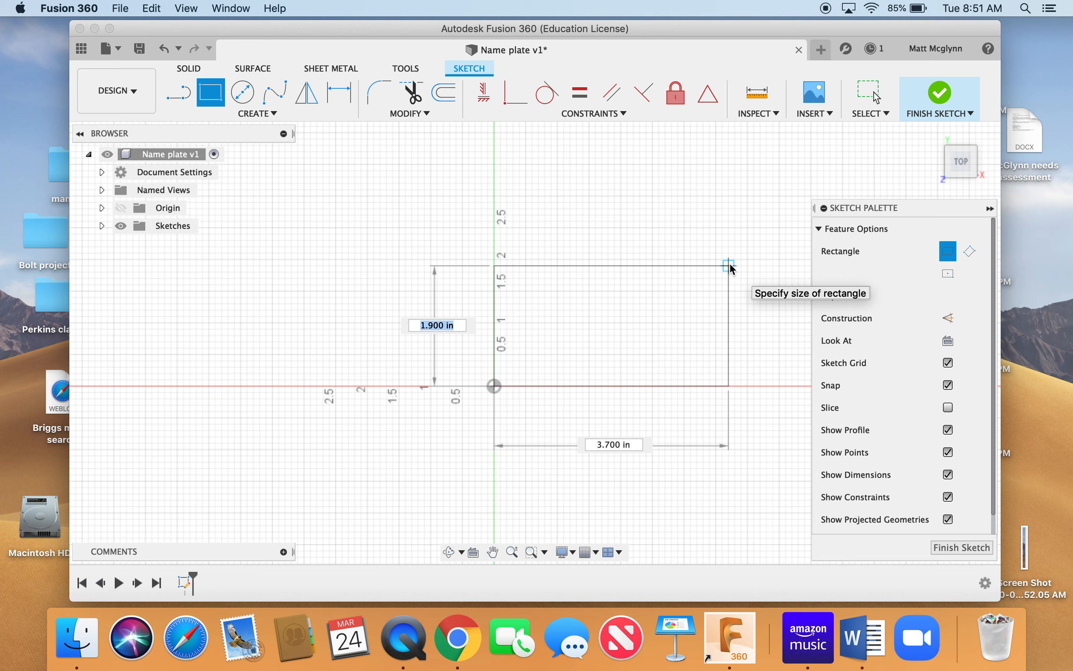
pyautogui.write('3')
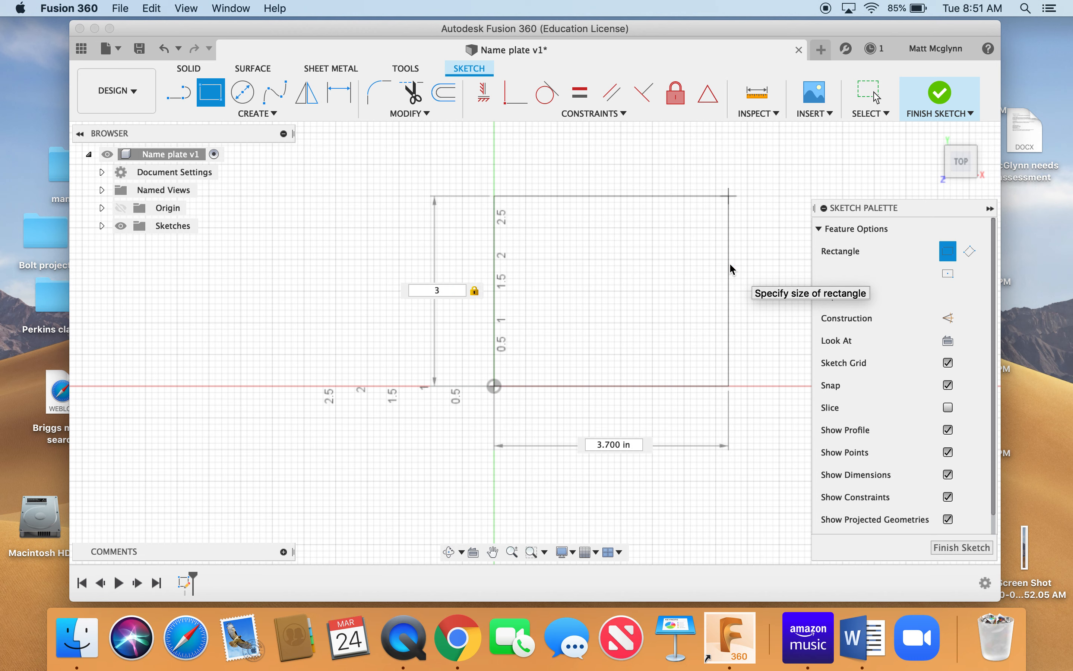
pyautogui.press('Tab')
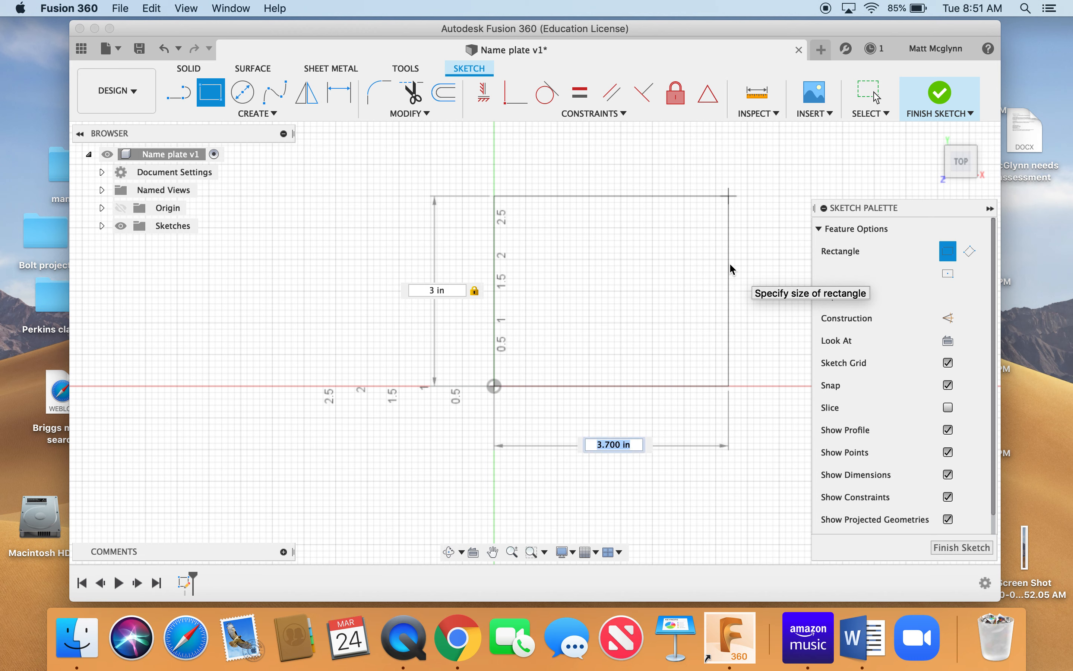
pyautogui.write('6')
pyautogui.press('Tab')
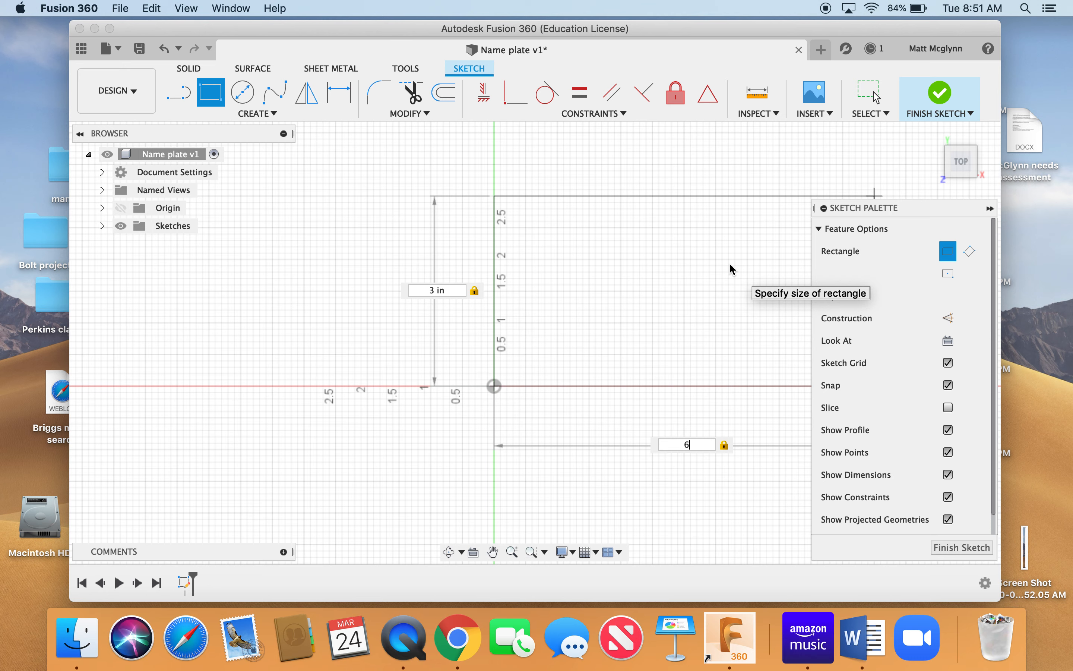
pyautogui.press('Return')
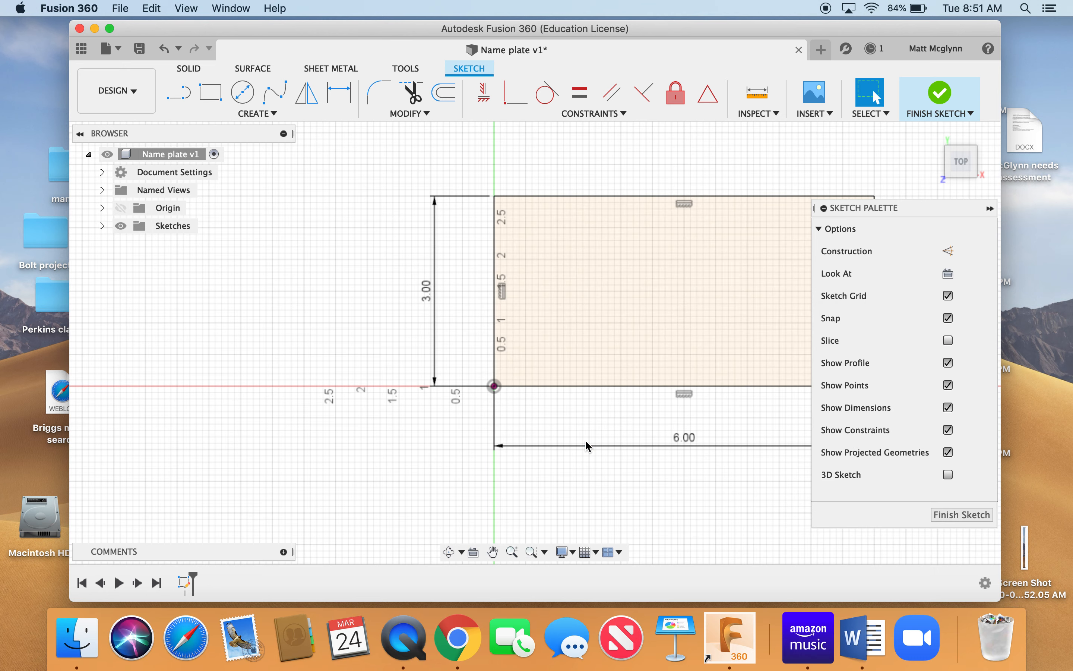
# - Examine the whole dimensioned rectangle sketch from the top and in the isometric home view
pyautogui.hscroll(10, 609, 470)
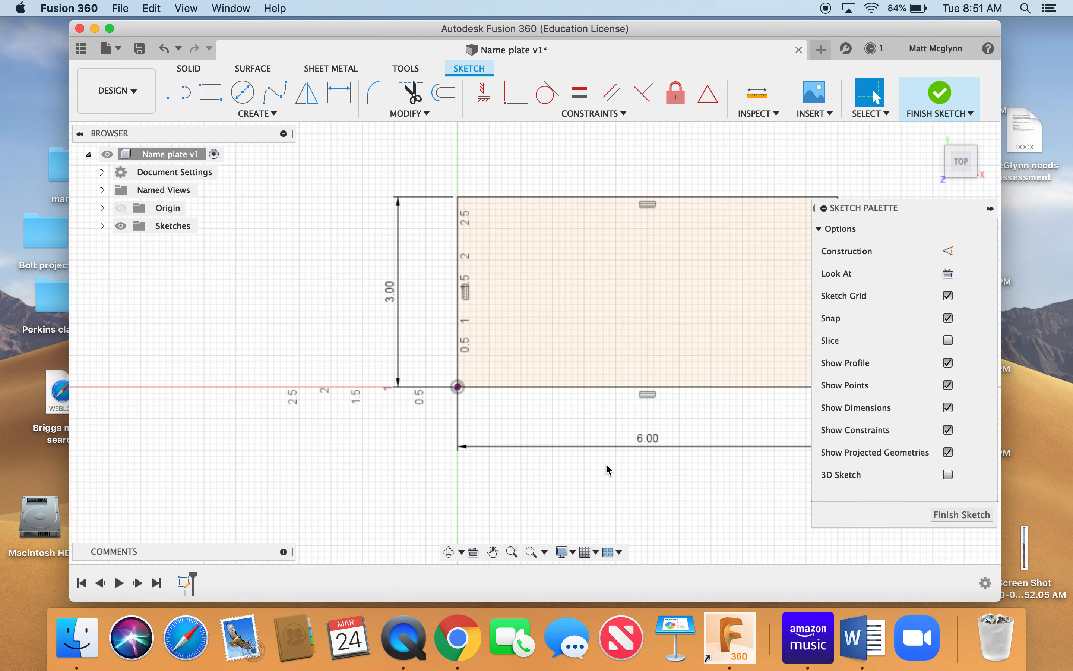
pyautogui.hscroll(-2, 606, 465)
pyautogui.hscroll(4, 606, 465)
pyautogui.hscroll(-5, 607, 465)
pyautogui.hscroll(3, 607, 465)
pyautogui.hscroll(3, 609, 470)
pyautogui.hscroll(-5, 609, 470)
pyautogui.hscroll(5, 610, 470)
pyautogui.hscroll(-2, 610, 469)
pyautogui.scroll(4, 609, 470)
pyautogui.hscroll(2, 610, 469)
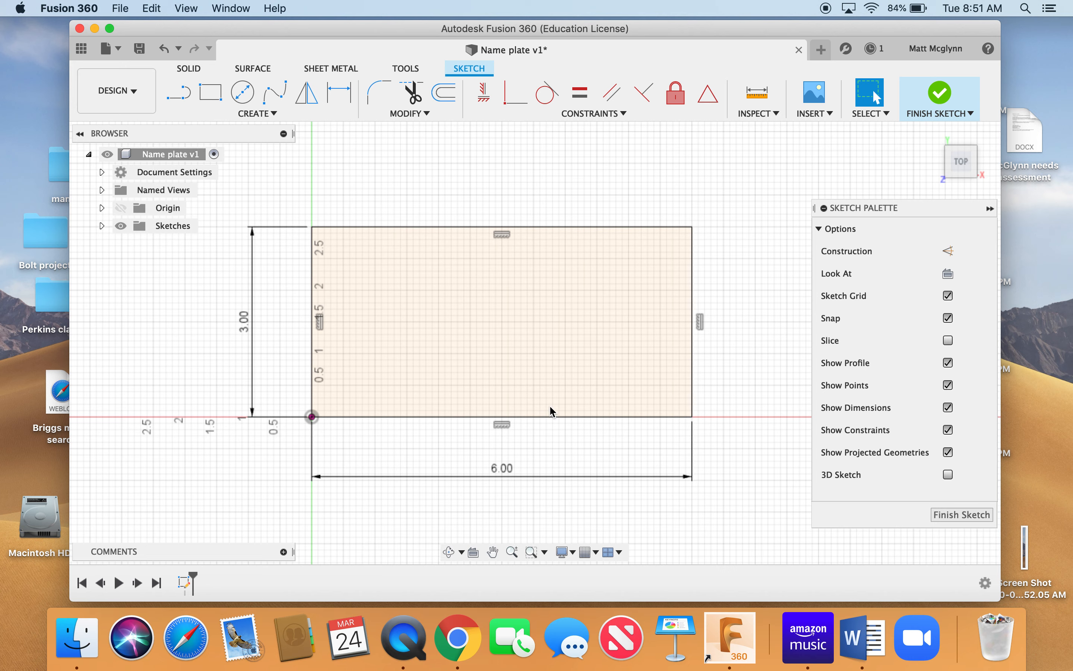
pyautogui.moveTo(977, 165)
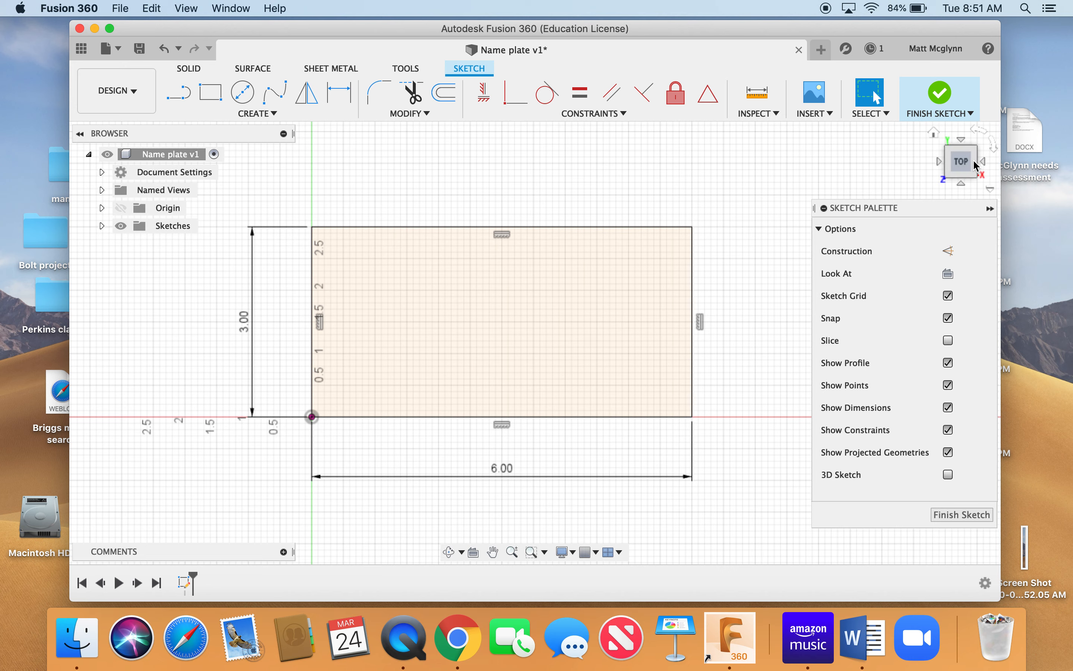
pyautogui.click(935, 133)
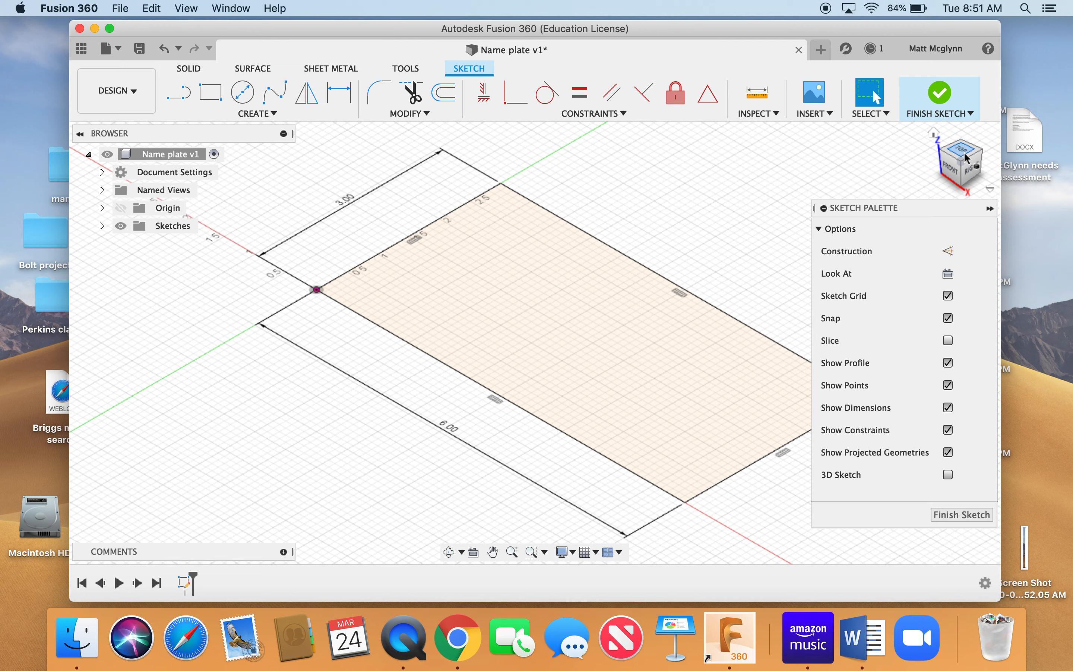
pyautogui.click(966, 158)
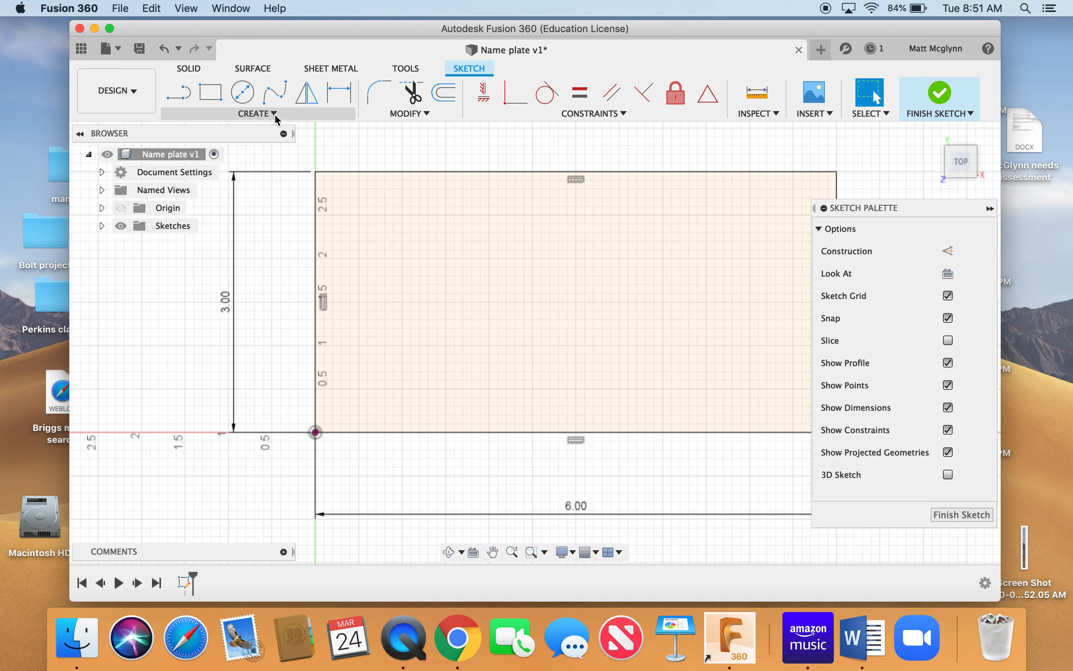
# - Extrude the rectangle profile 0.5 in as a new body
pyautogui.click(195, 71)
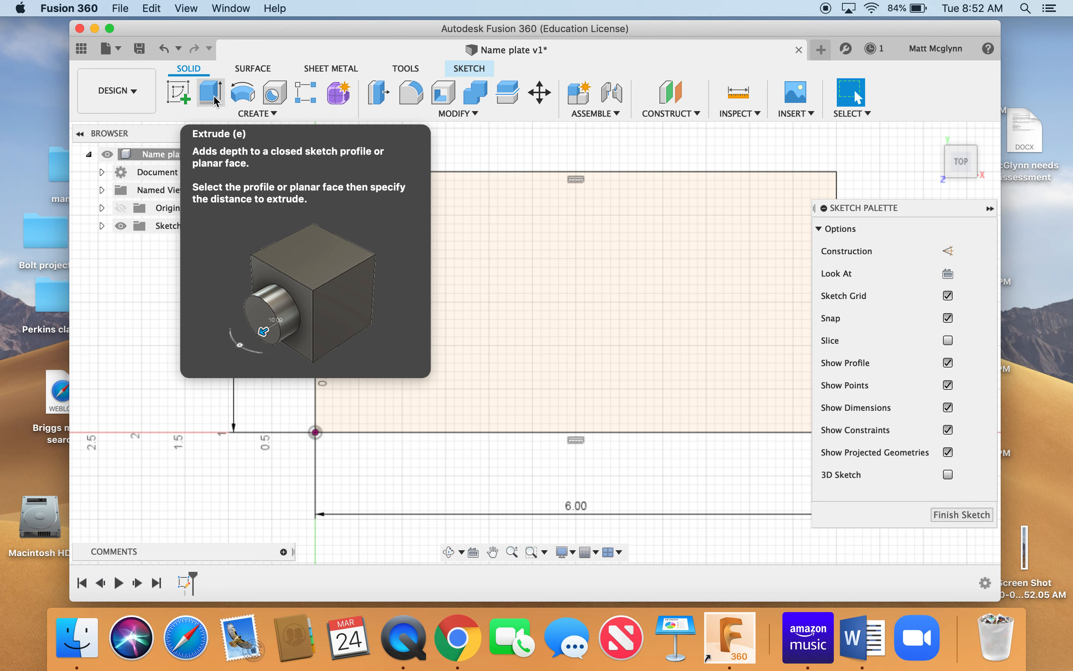
pyautogui.click(211, 93)
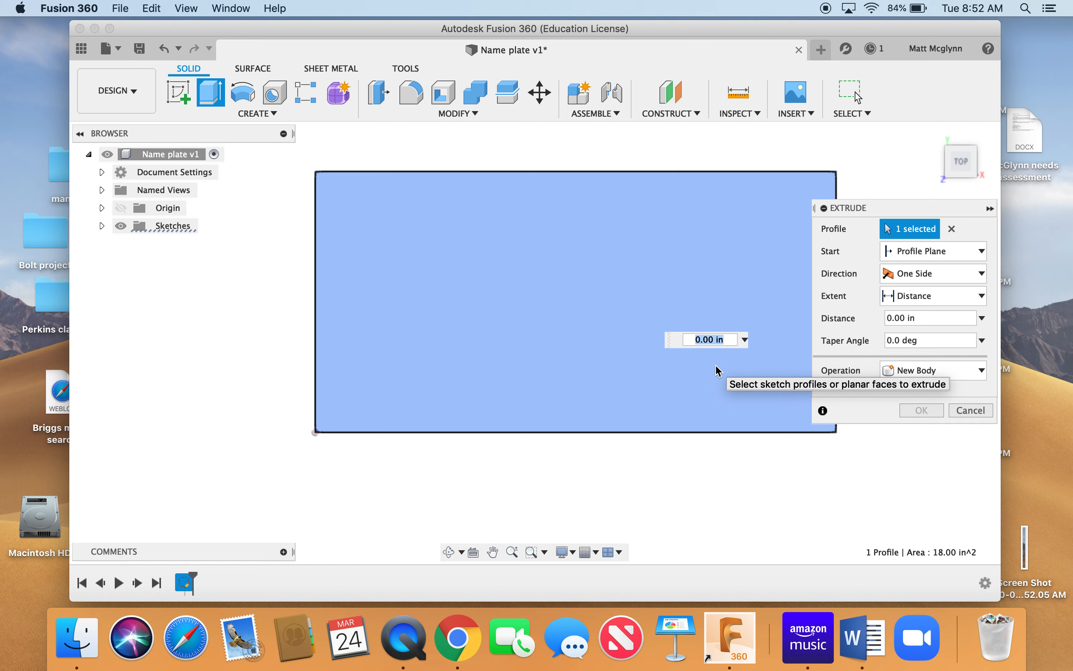
pyautogui.write('5')
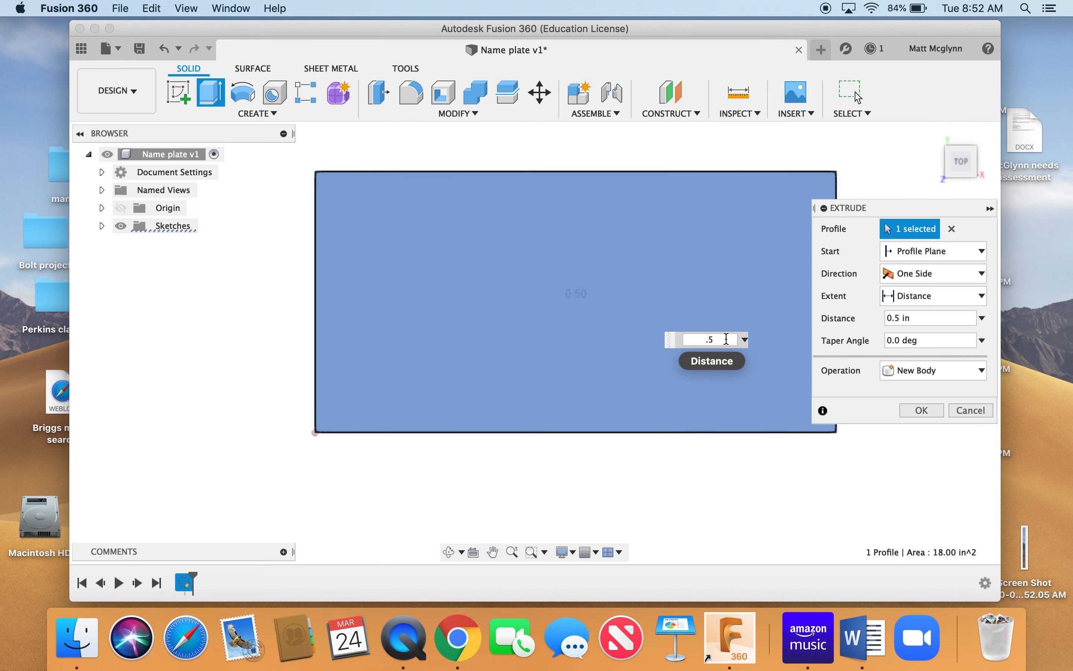
pyautogui.click(927, 416)
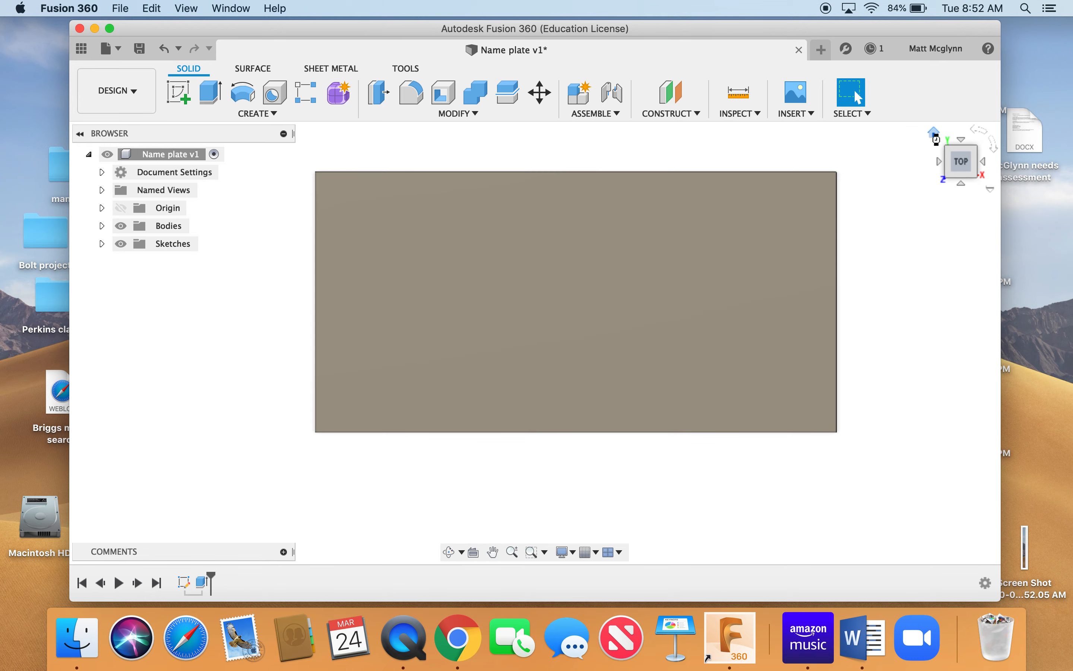
# - Start a new sketch on the plate's top face, seen from the top with its long side horizontal
pyautogui.click(936, 139)
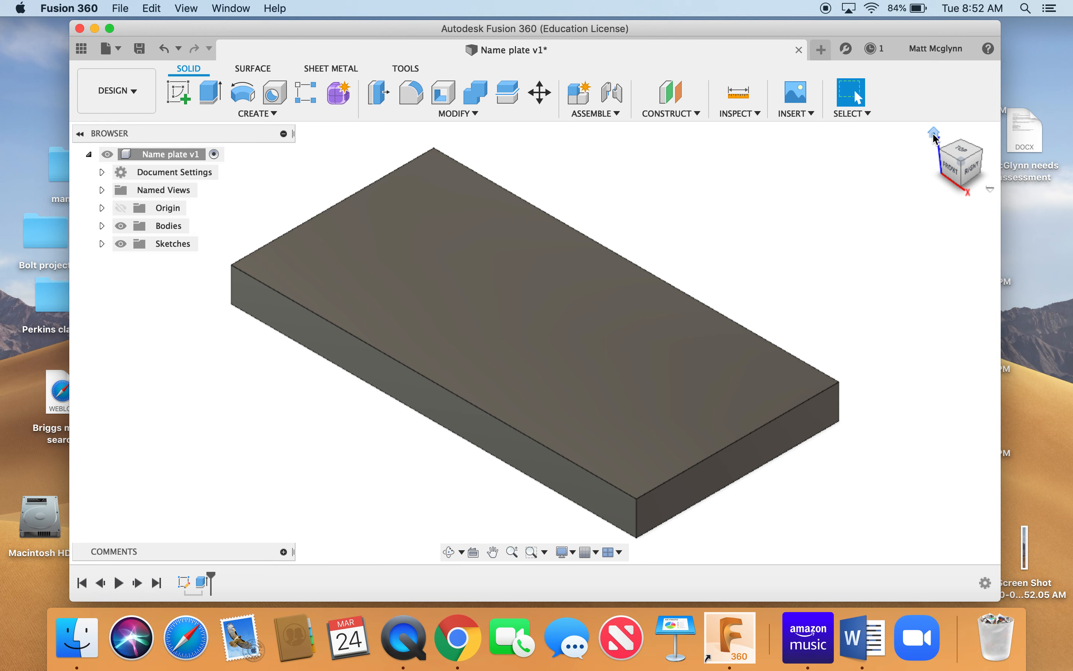
pyautogui.click(963, 150)
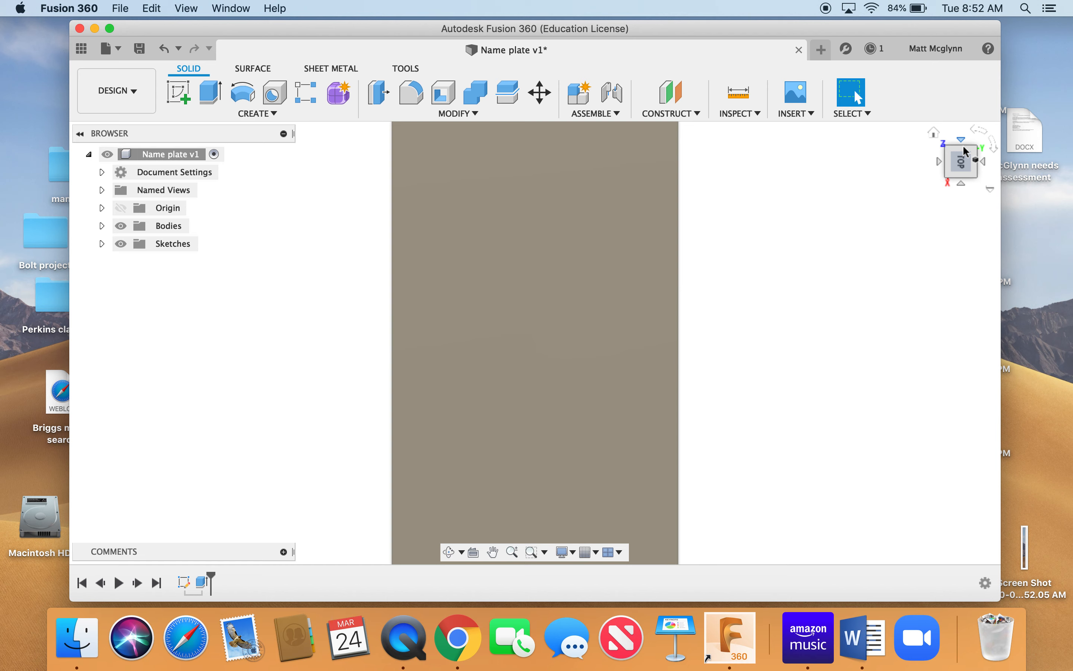
pyautogui.click(983, 137)
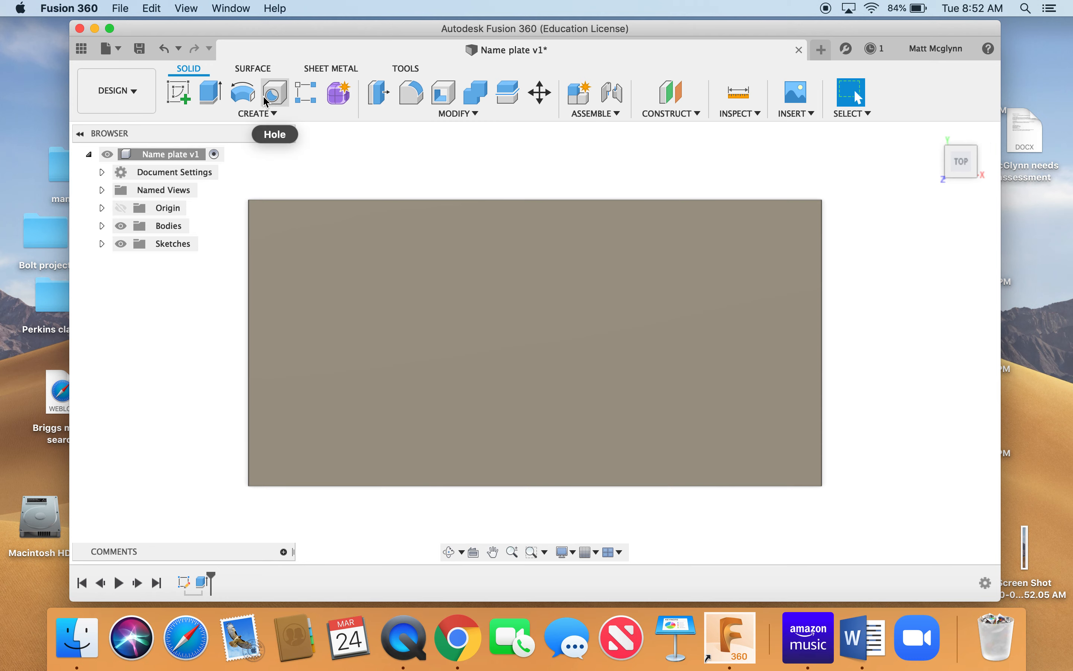
pyautogui.click(267, 112)
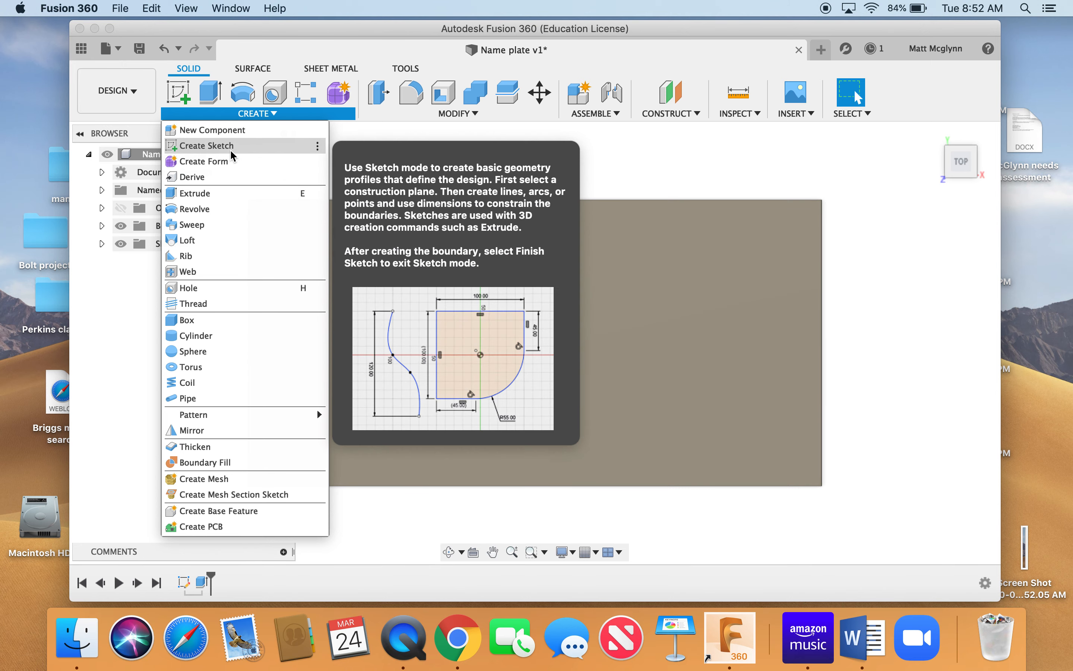
pyautogui.click(233, 146)
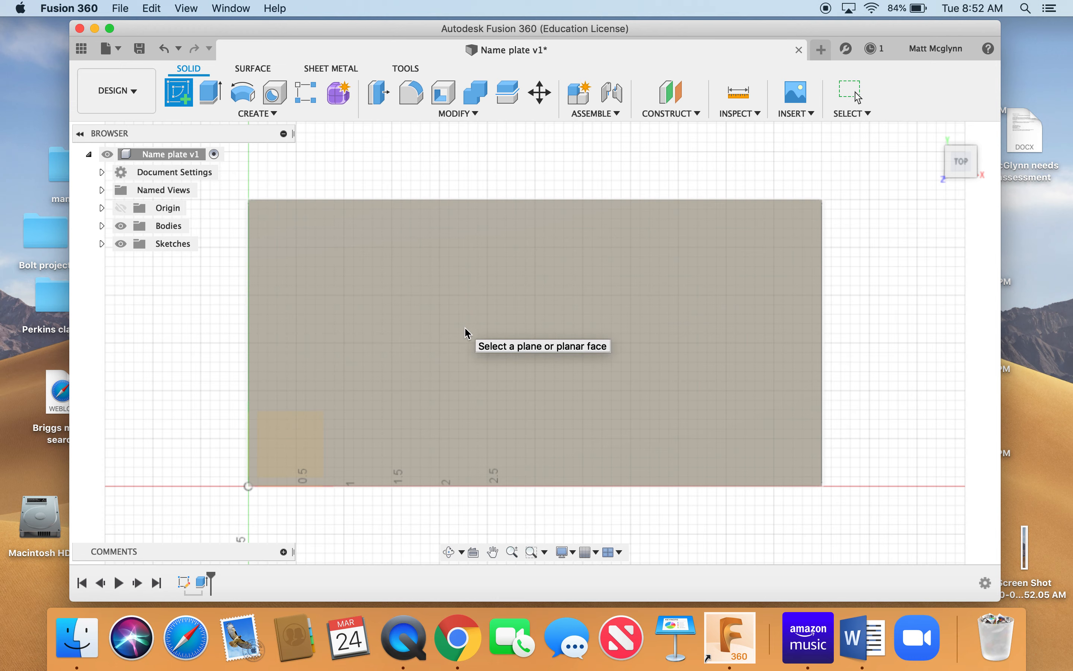
pyautogui.click(465, 329)
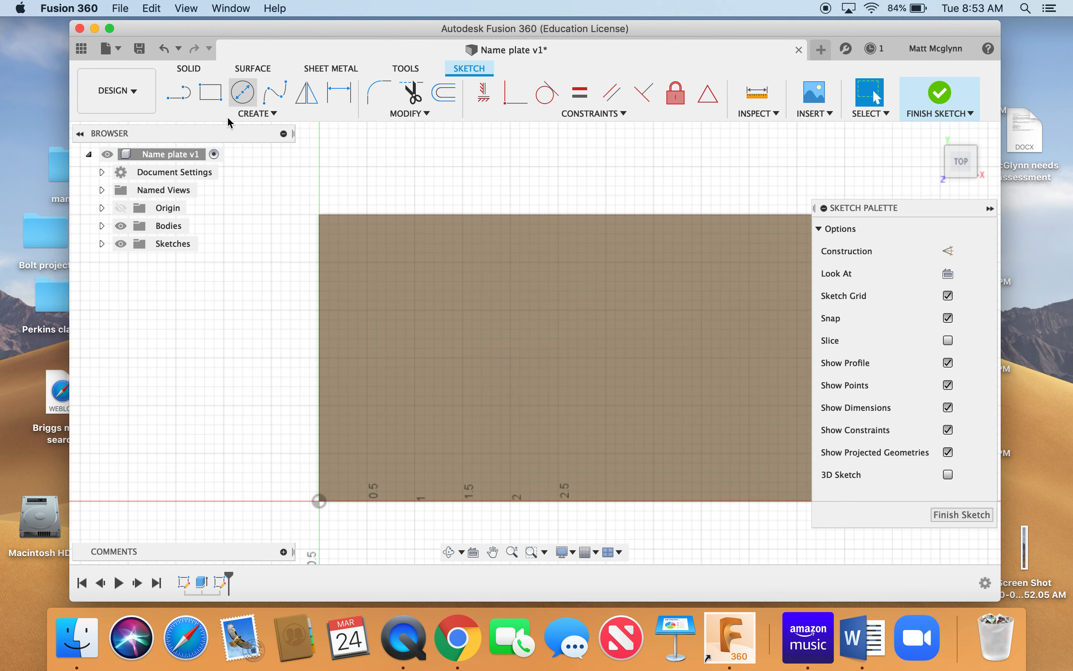
# - Insert sketch text reading "M.C.M." on the plate's top face with a height of 1 in
pyautogui.click(270, 112)
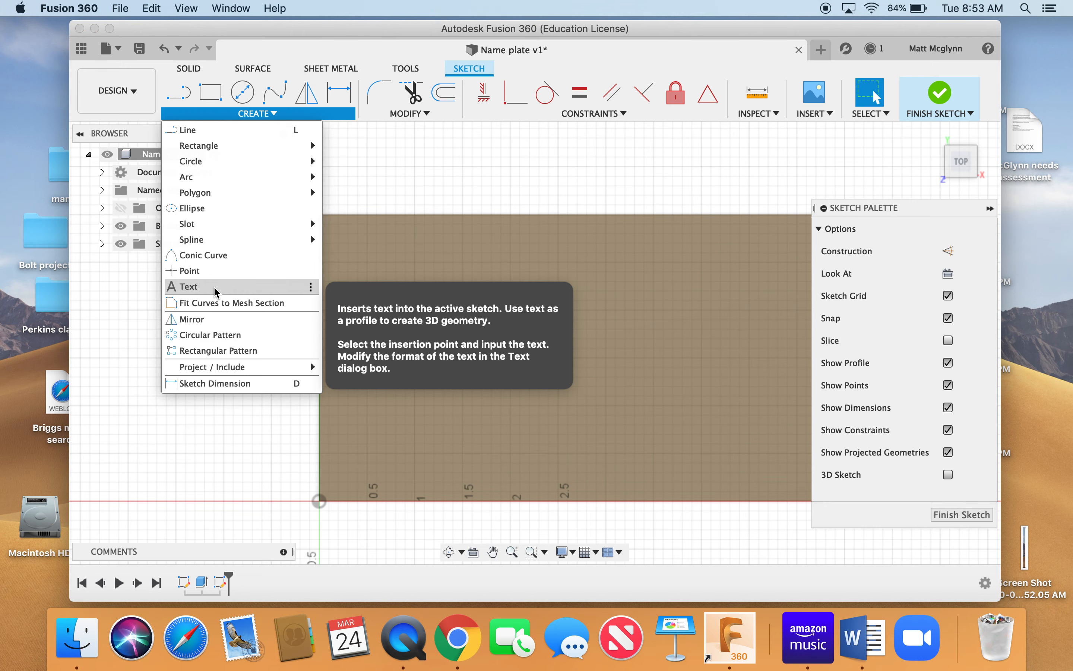
pyautogui.click(200, 293)
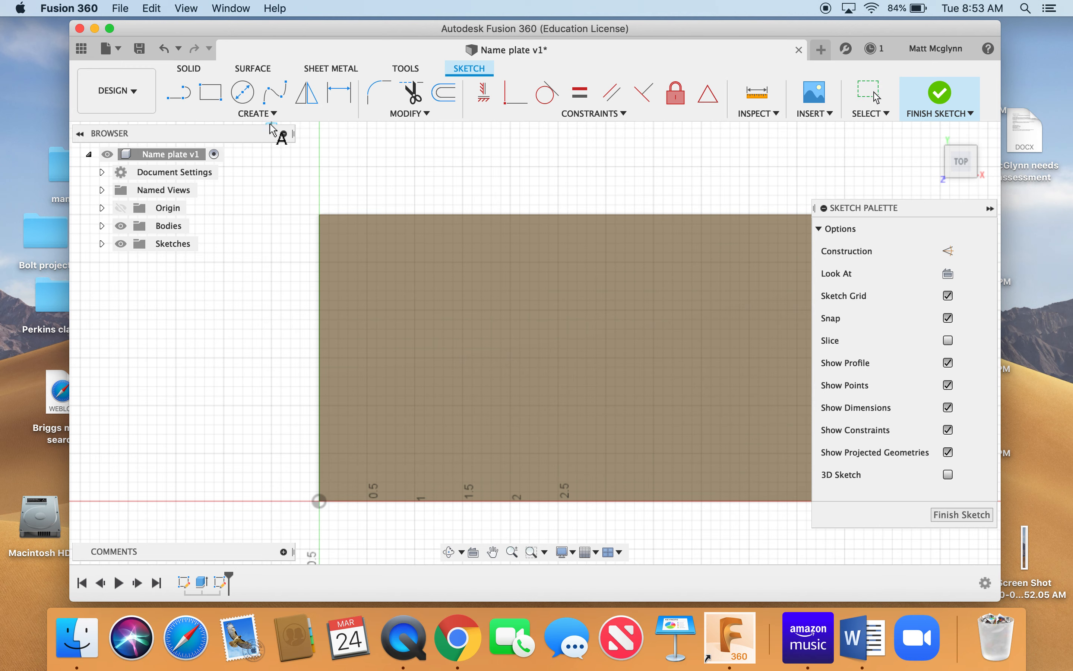
pyautogui.click(417, 312)
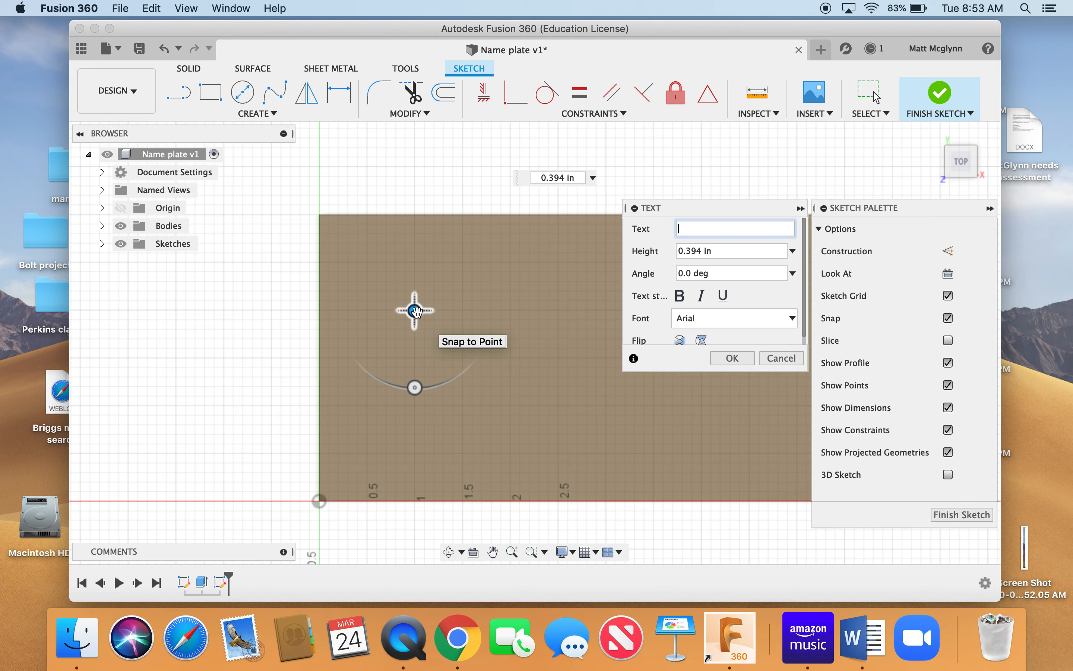
pyautogui.write('M.')
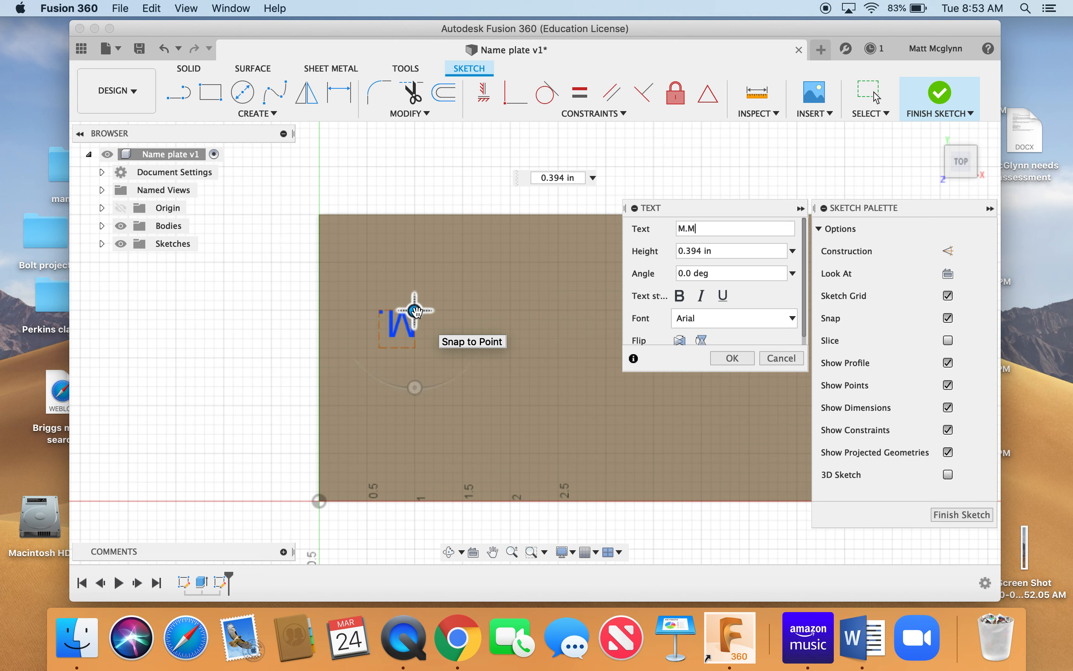
pyautogui.write('C.M.')
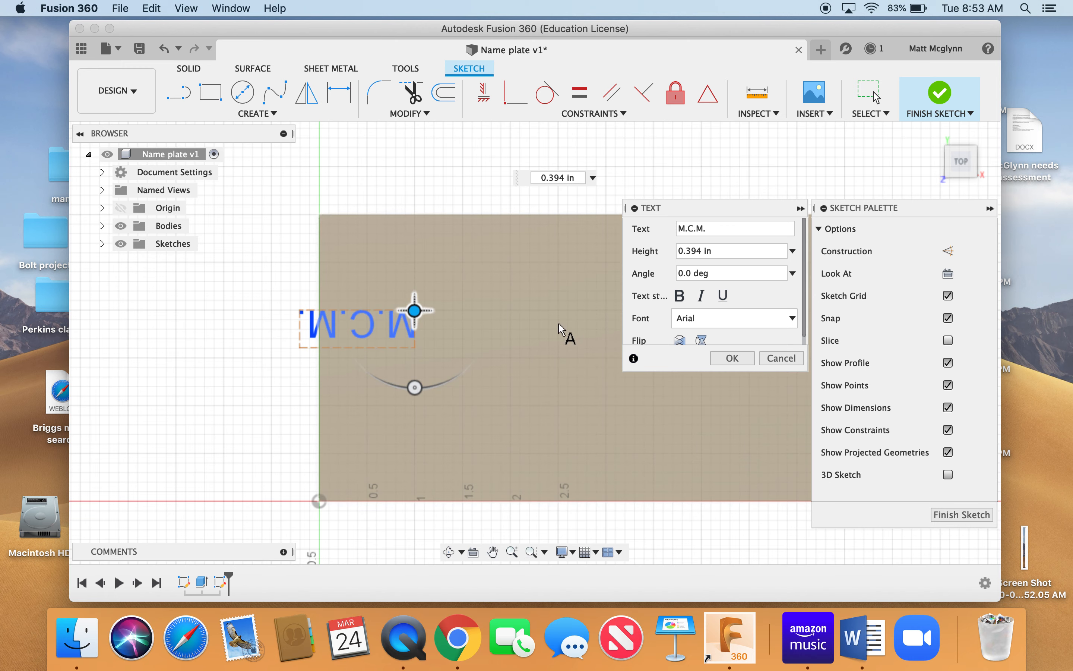
pyautogui.moveTo(719, 247); pyautogui.dragTo(643, 254)
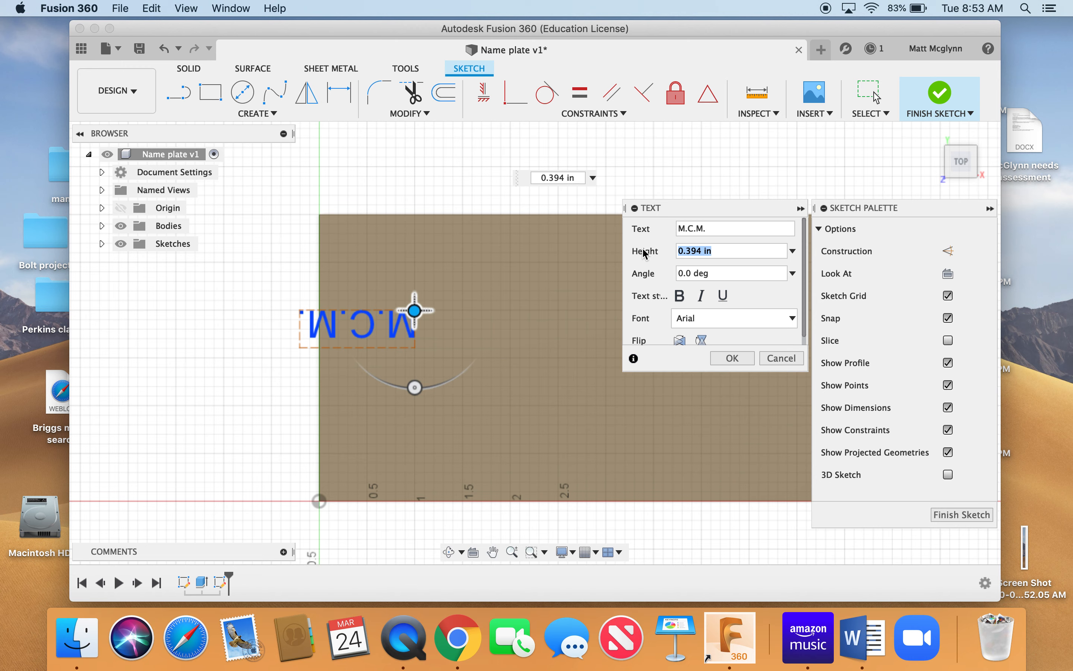
pyautogui.write('1')
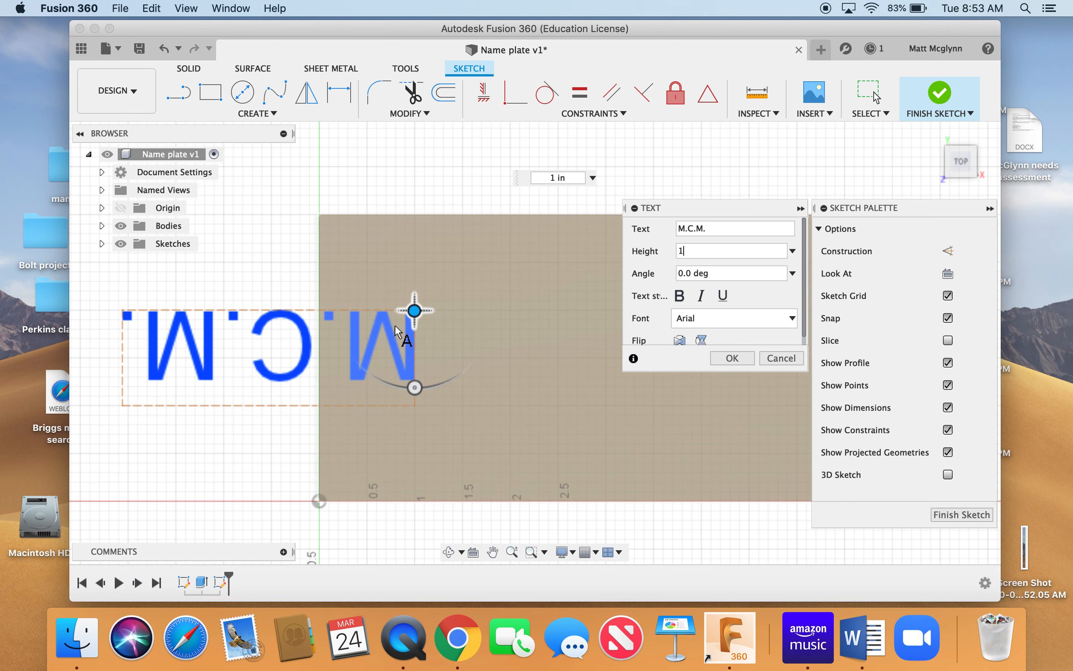
# - Try to reposition the "M.C.M." text and rotate it freehand, to 95 degrees and then to 220 degrees
pyautogui.click(122, 309)
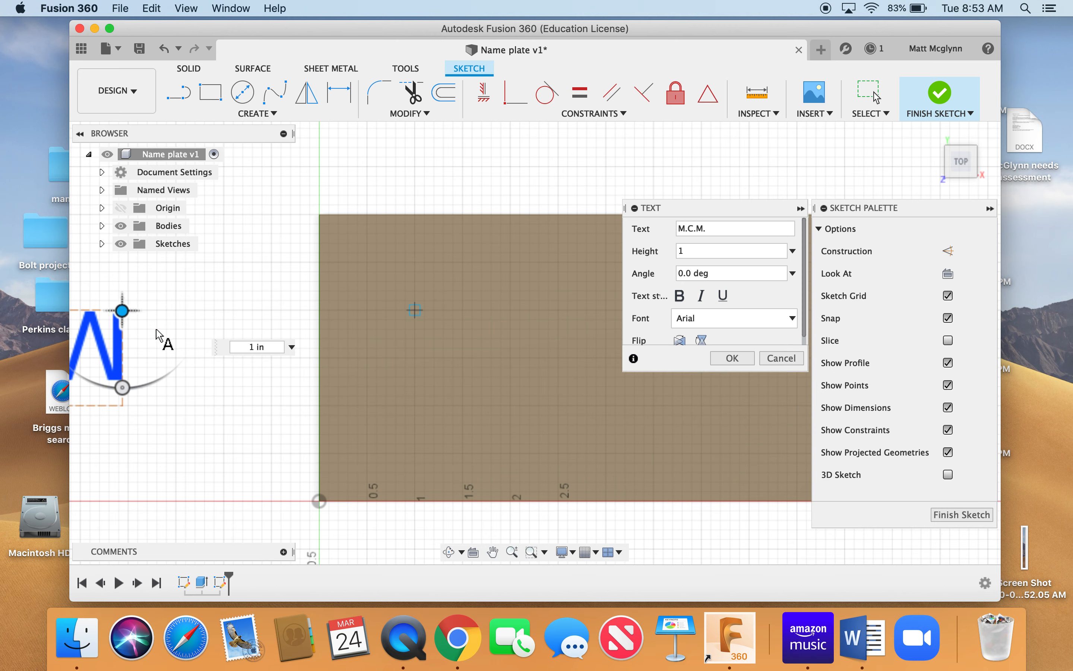
pyautogui.moveTo(123, 390)
pyautogui.moveTo(125, 395); pyautogui.dragTo(355, 300)
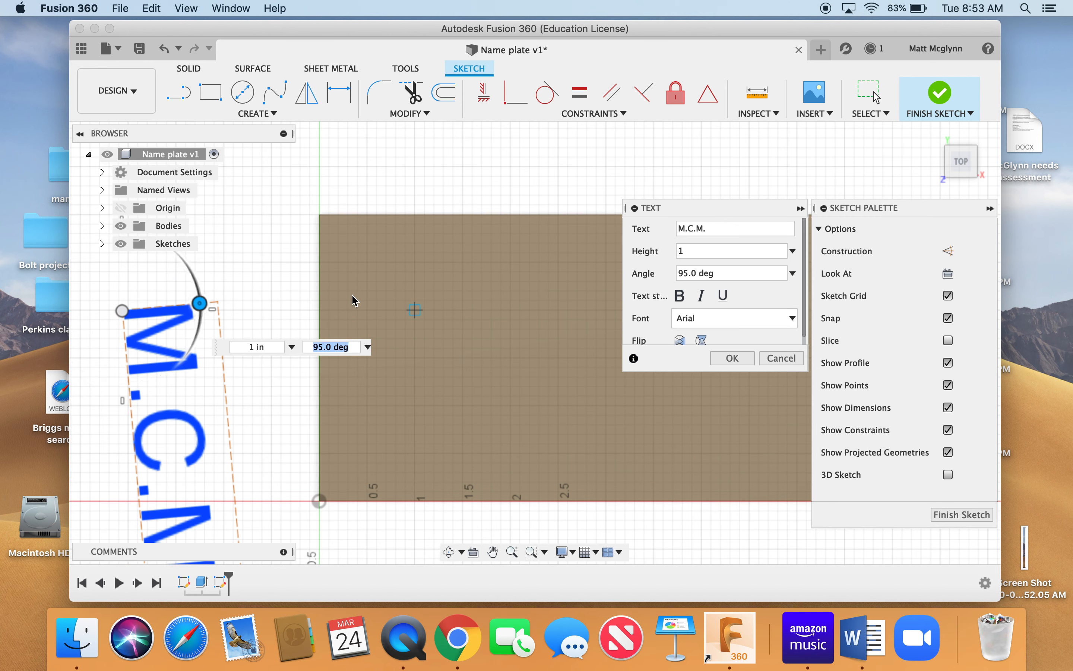
pyautogui.moveTo(200, 303); pyautogui.dragTo(75, 248)
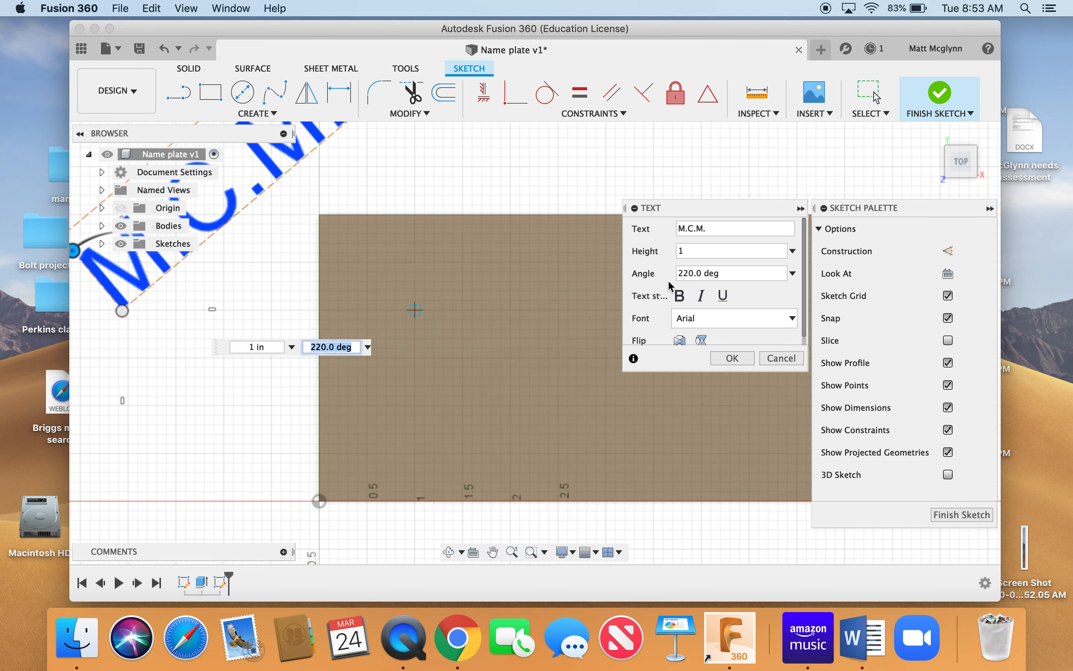
# - Set the "M.C.M." text's angle to 180 degrees and place it in the upper middle of the plate
pyautogui.moveTo(742, 278); pyautogui.dragTo(669, 276)
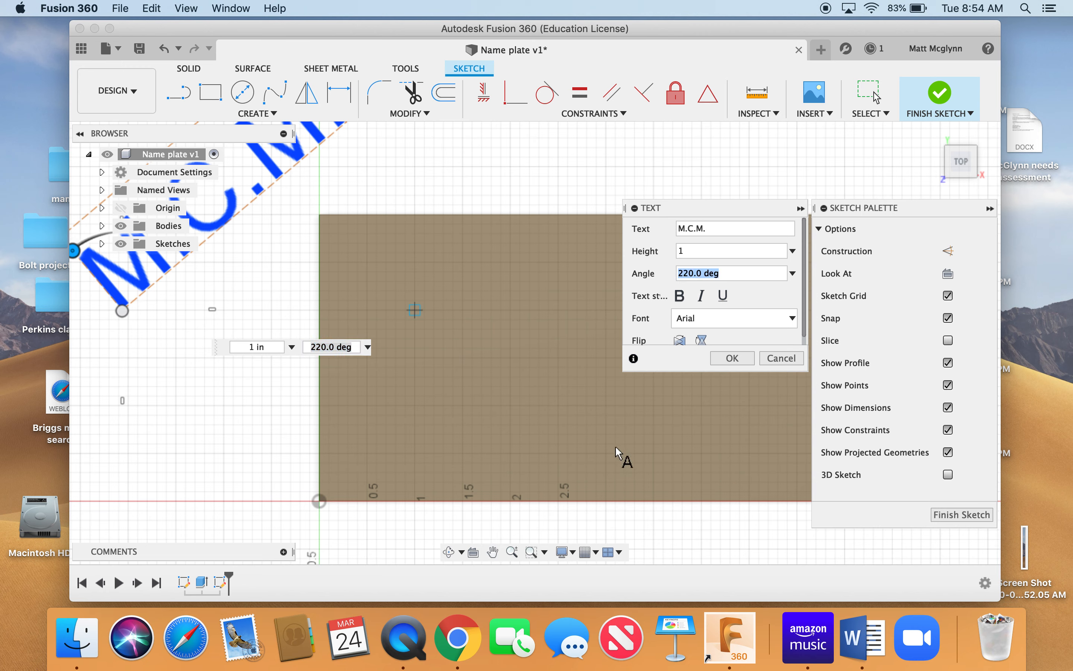
pyautogui.write('90')
pyautogui.press('Return')
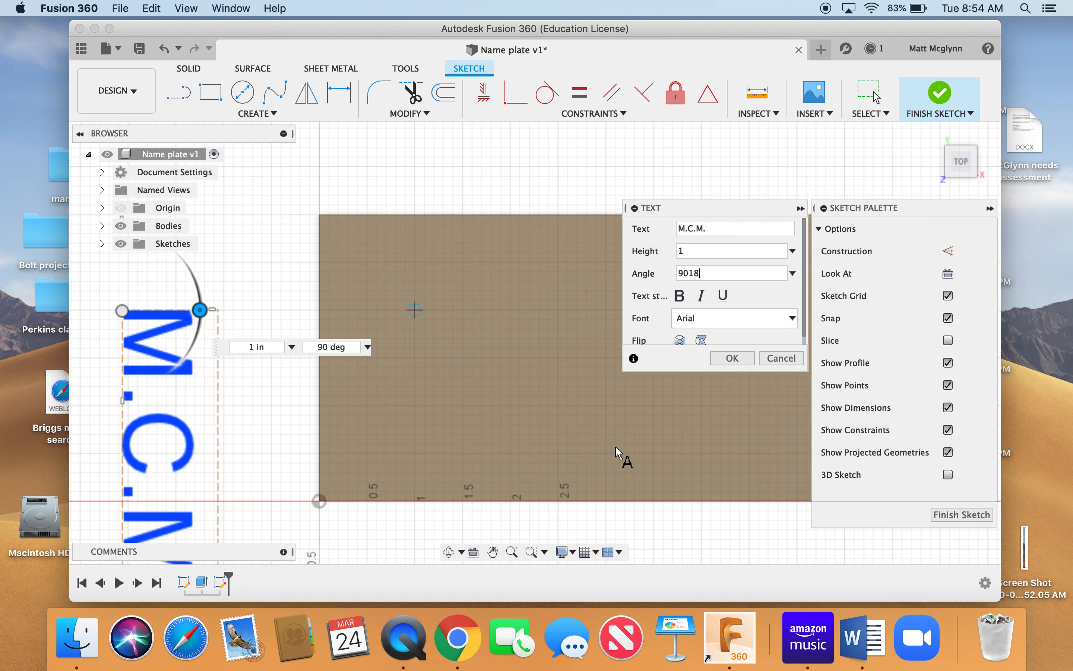
pyautogui.press('Return')
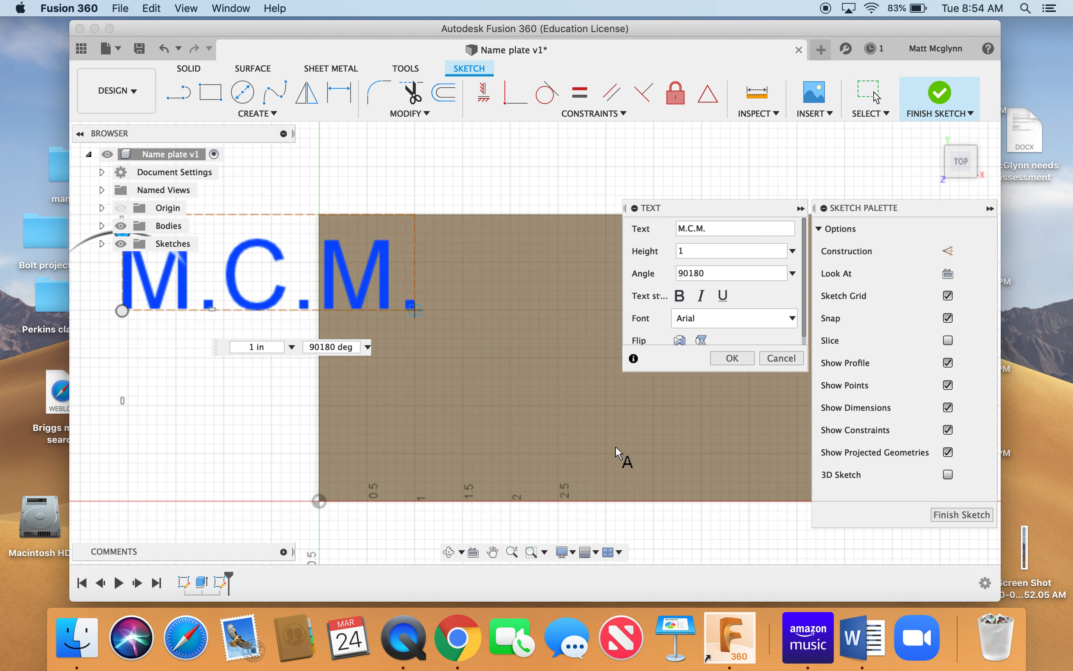
pyautogui.write('18')
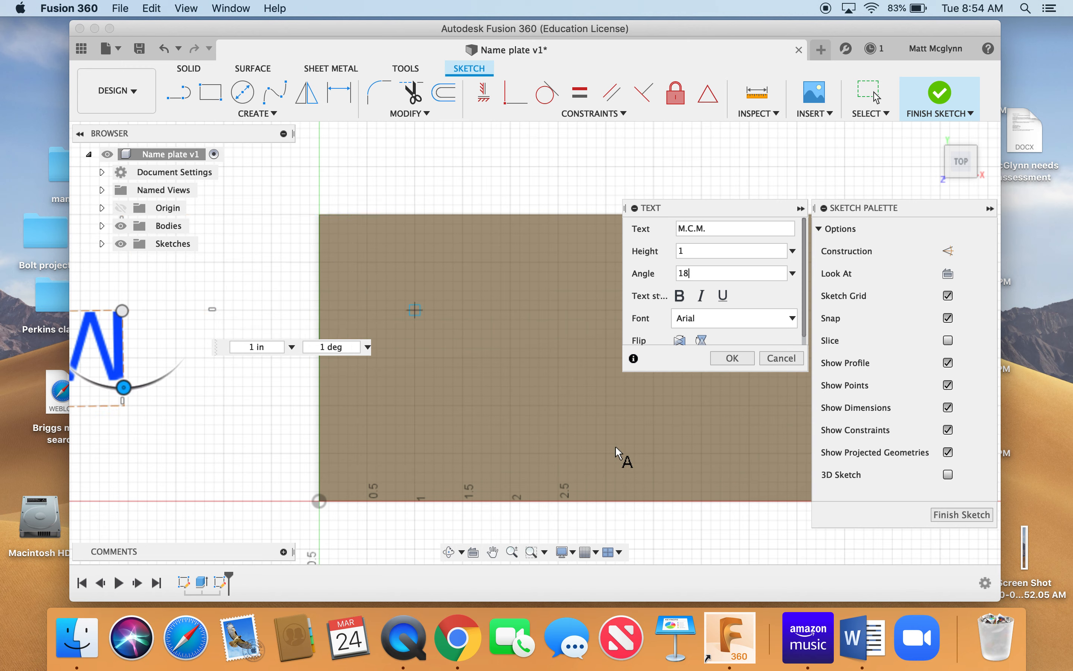
pyautogui.write('0')
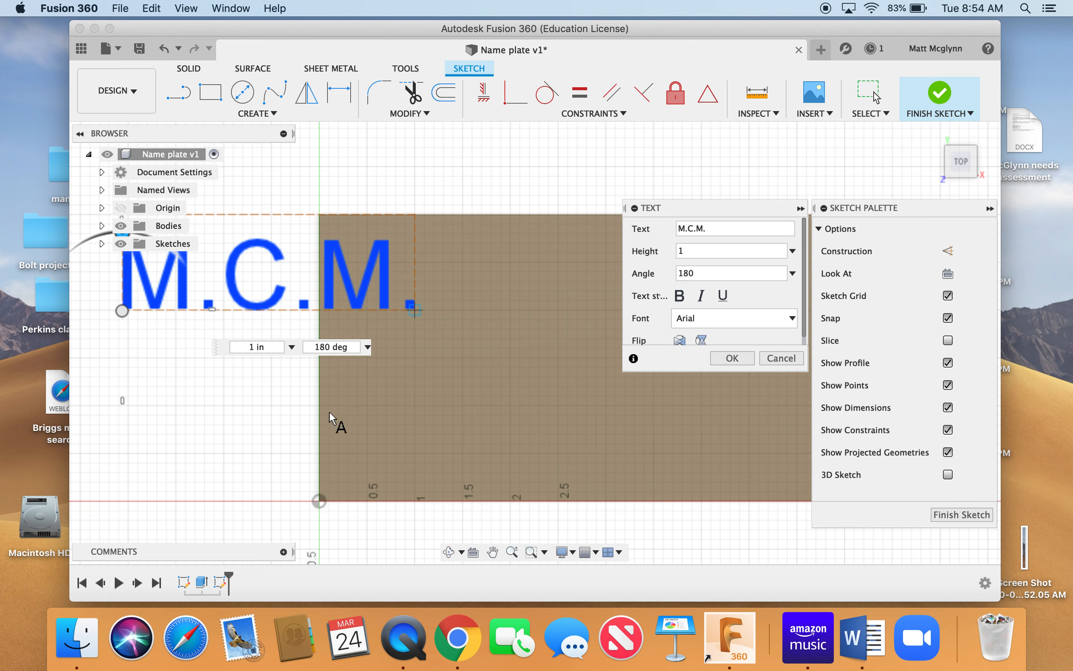
pyautogui.moveTo(122, 312)
pyautogui.mouseDown()
pyautogui.moveTo(273, 308)
pyautogui.moveTo(438, 354)
pyautogui.moveTo(452, 349)
pyautogui.moveTo(448, 333)
pyautogui.mouseUp()
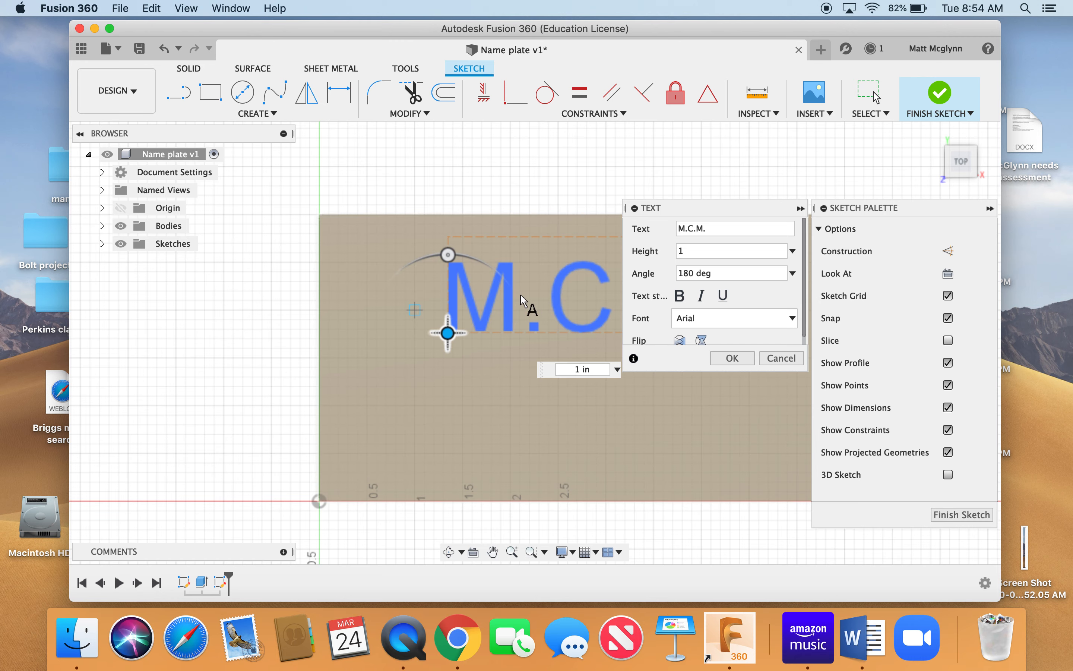
pyautogui.click(732, 358)
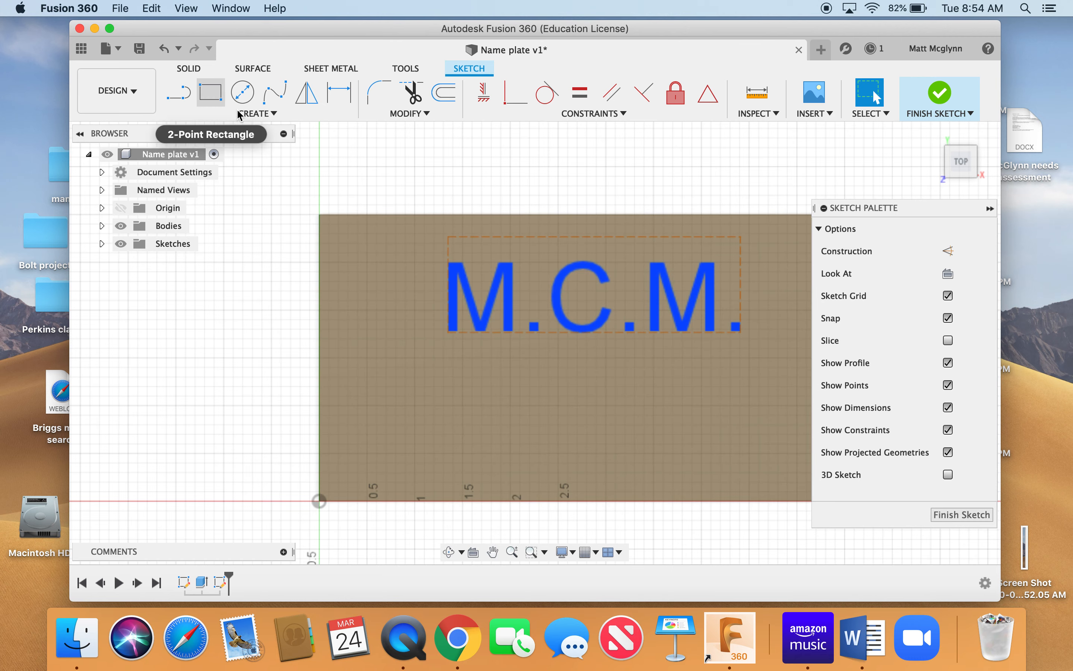
# - Insert a second sketch text reading "1996" on the lower part of the plate with a height of 1 in
pyautogui.click(273, 114)
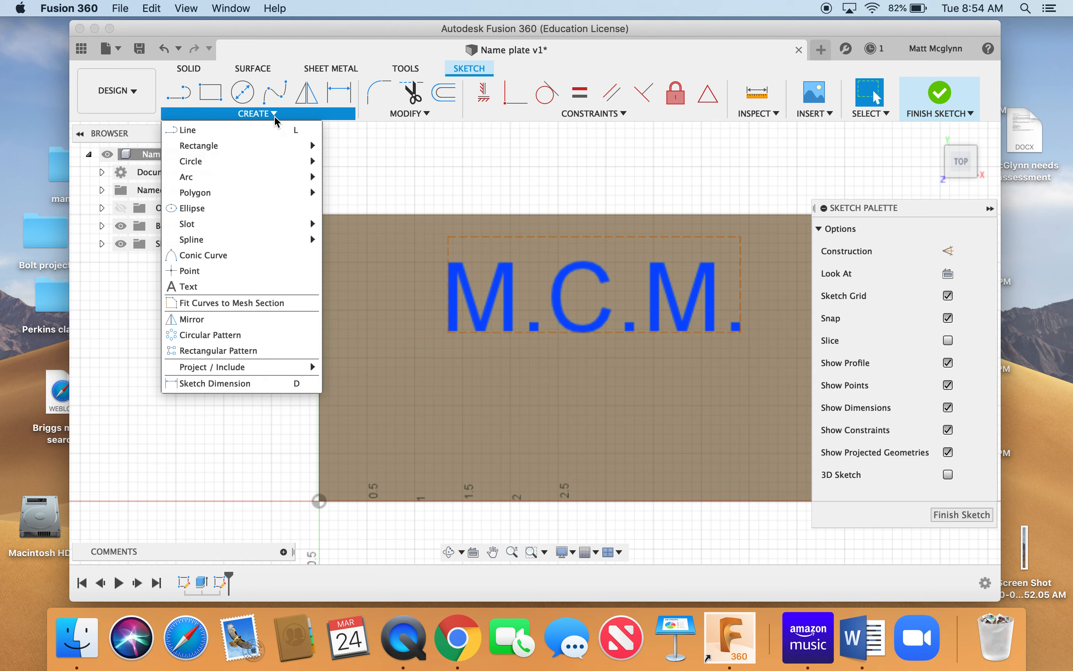
pyautogui.click(193, 286)
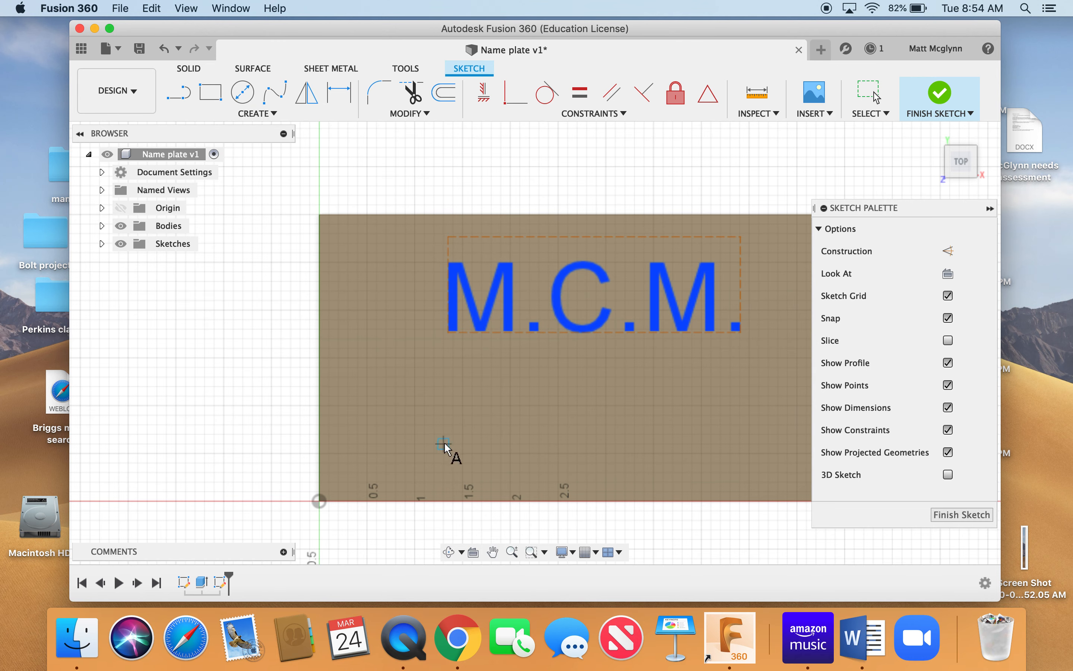
pyautogui.click(433, 445)
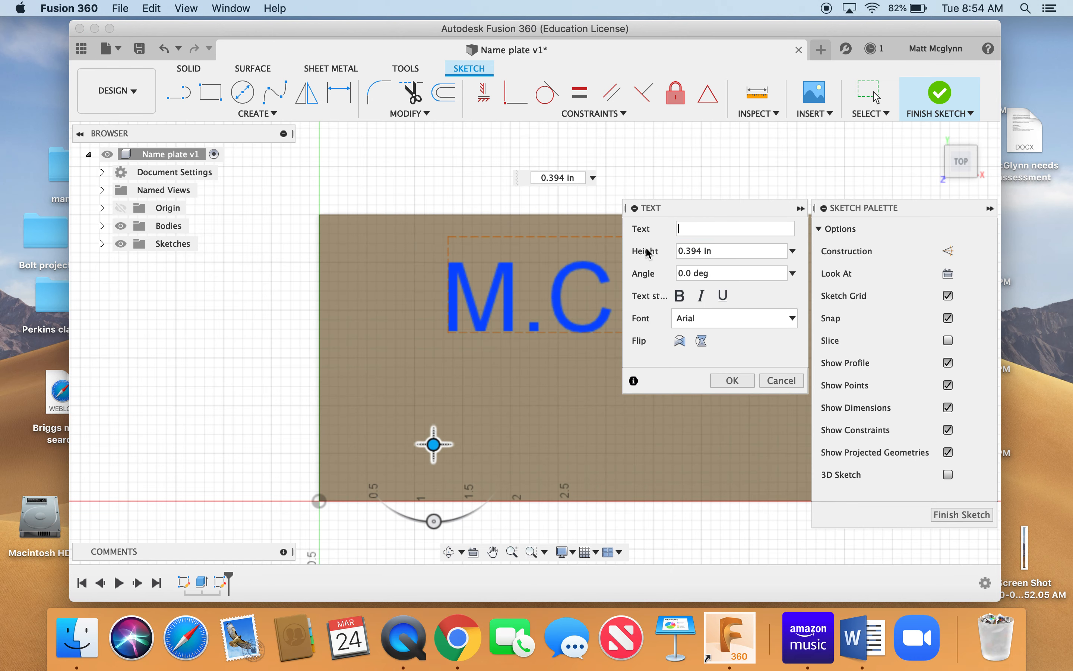
pyautogui.write('1996')
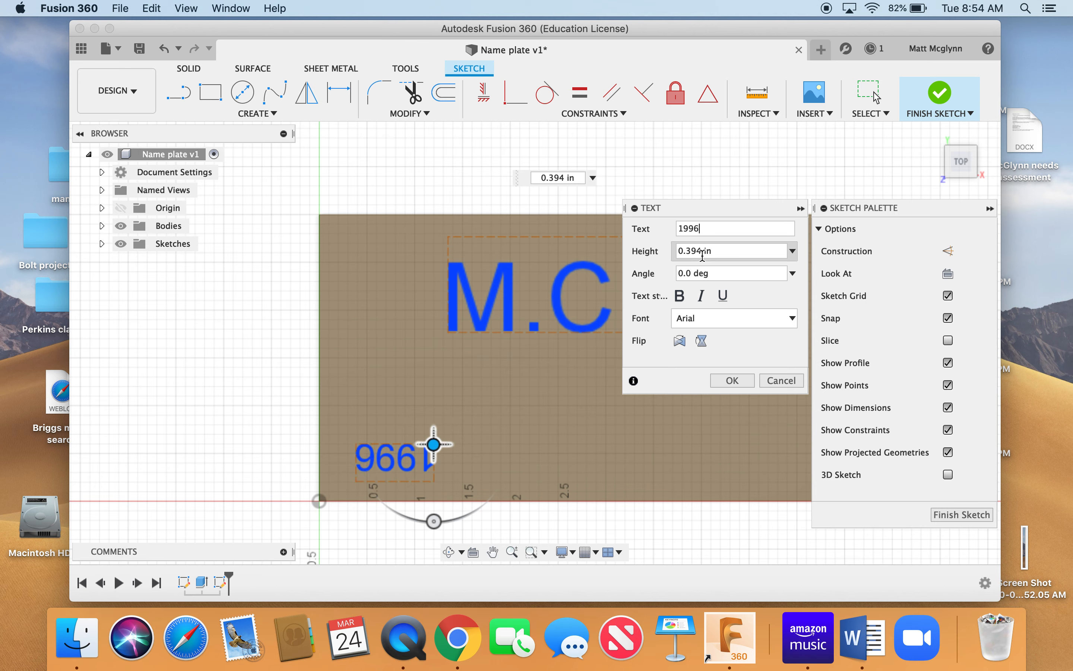
pyautogui.click(721, 253)
pyautogui.write('1')
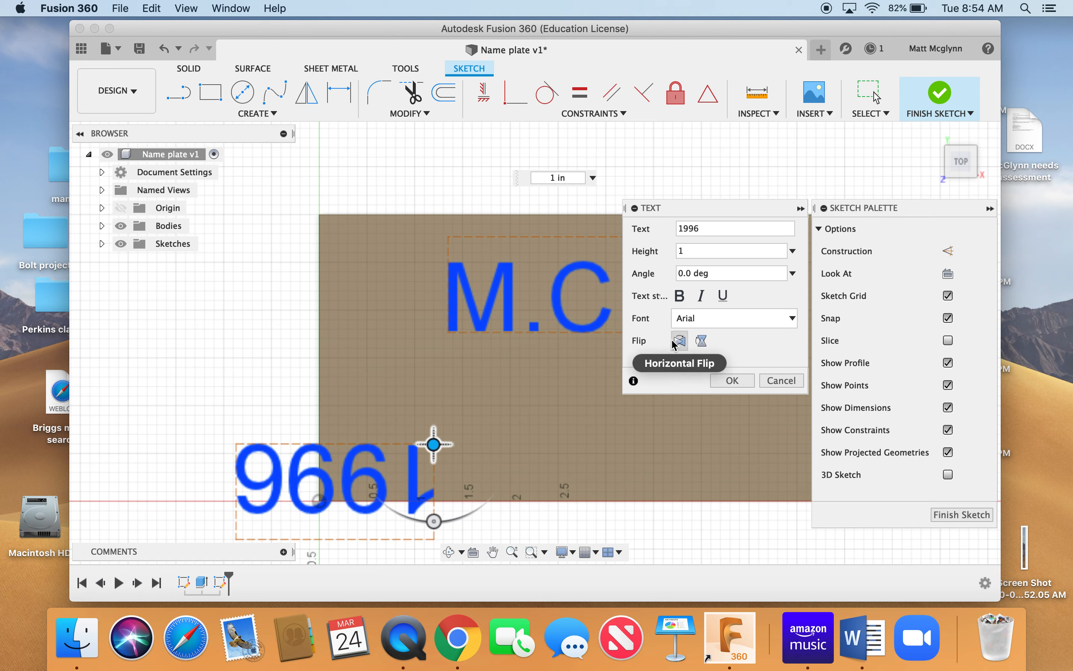
# - Set the "1996" text's angle to 180 degrees and place it centred below "M.C.M."
pyautogui.click(716, 274)
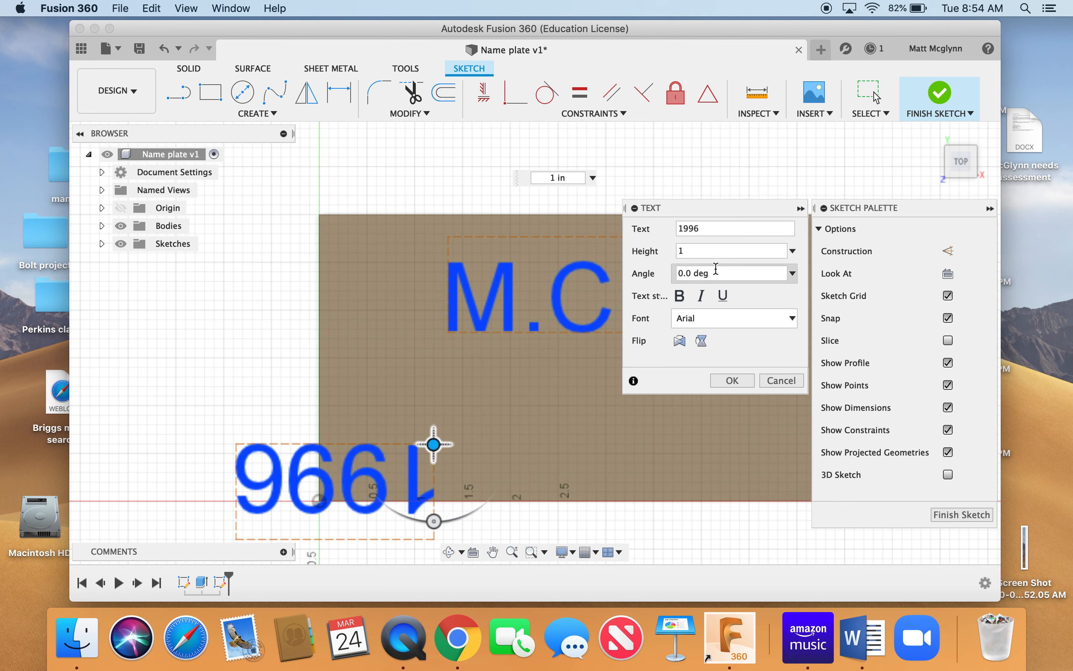
pyautogui.moveTo(716, 277); pyautogui.dragTo(627, 272)
pyautogui.write('180')
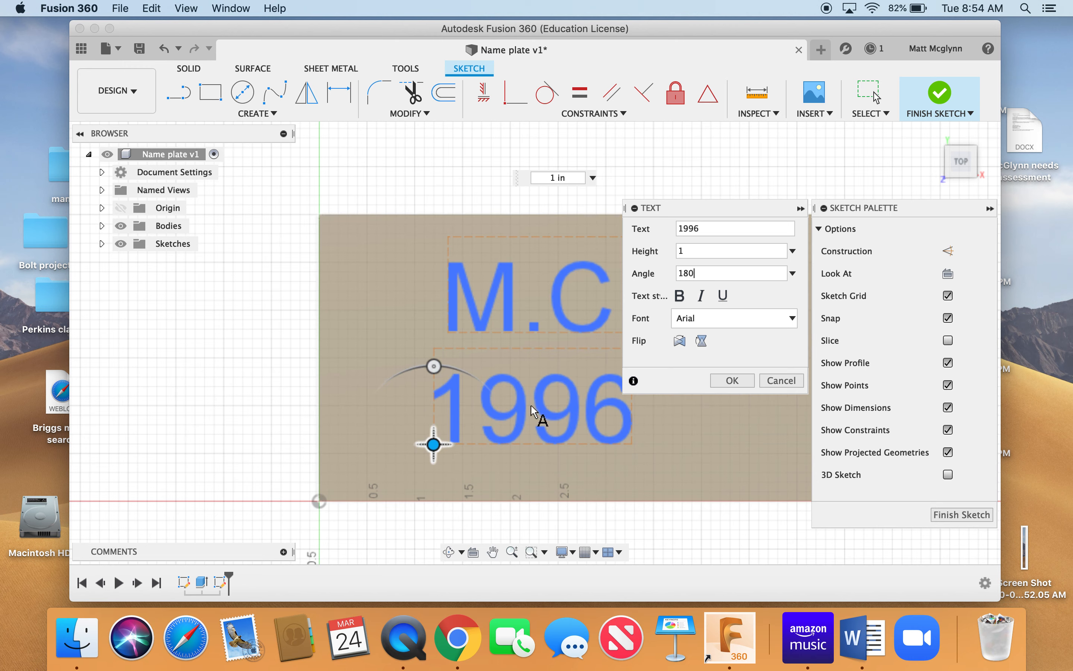
pyautogui.moveTo(439, 445); pyautogui.dragTo(493, 445)
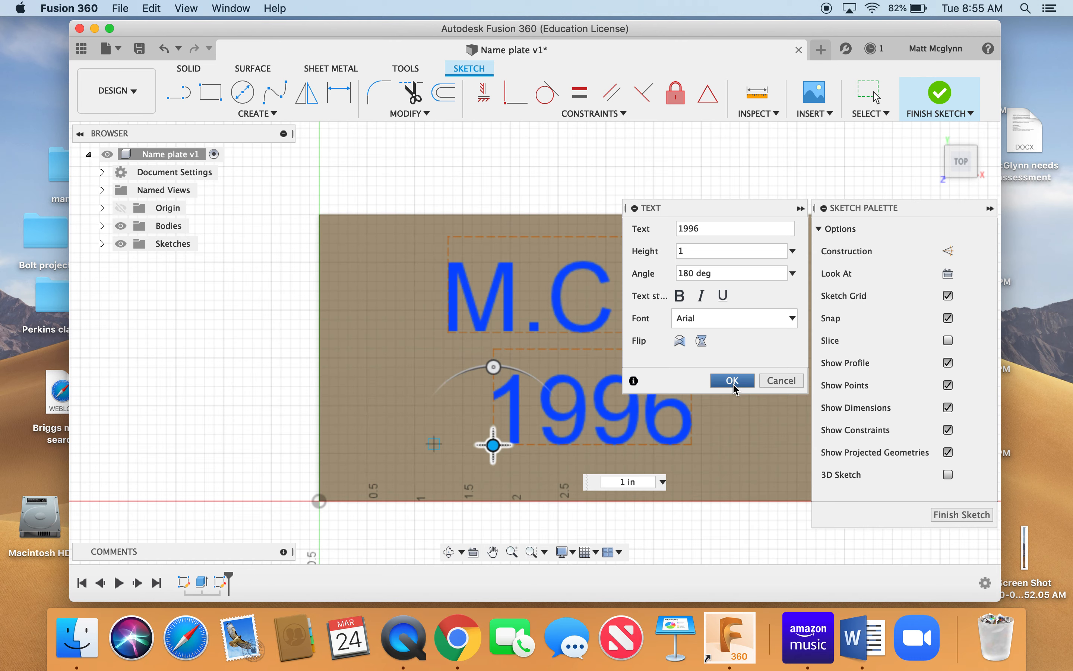
pyautogui.click(733, 380)
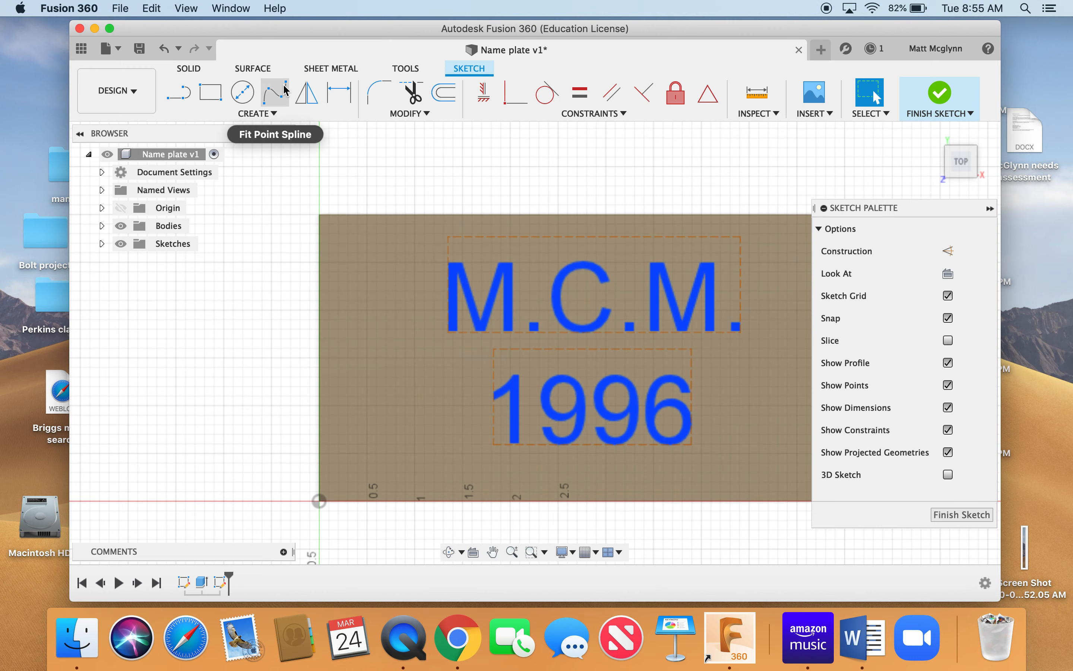
# - Cut the "1996" text into the plate's top face with an extrusion distance of -0.02 in
pyautogui.click(198, 70)
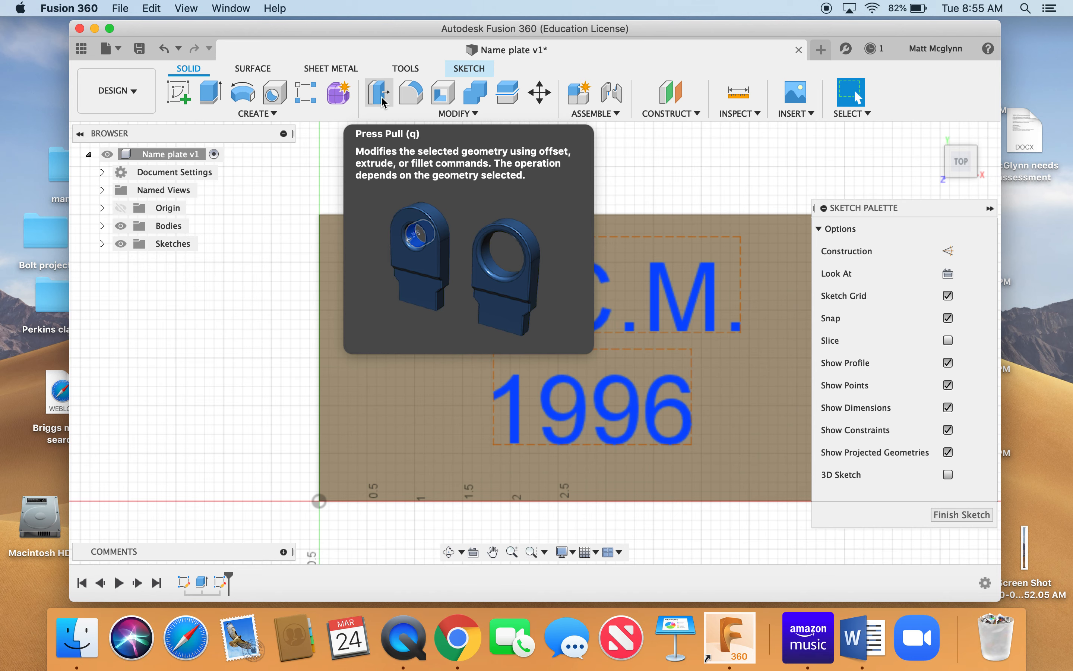
pyautogui.click(380, 95)
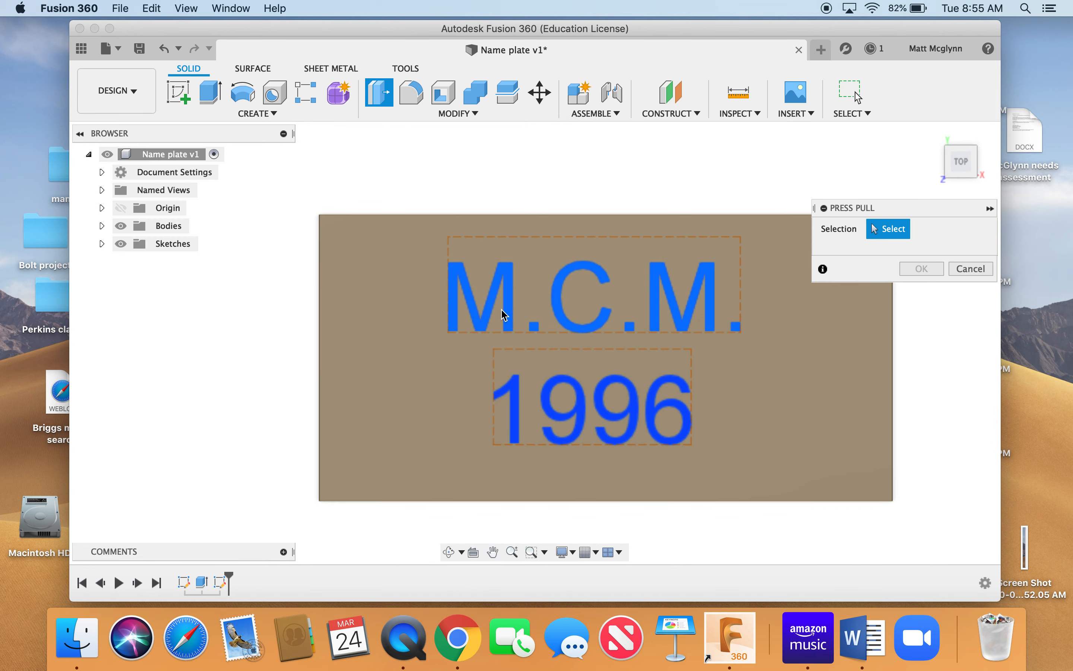
pyautogui.click(459, 318)
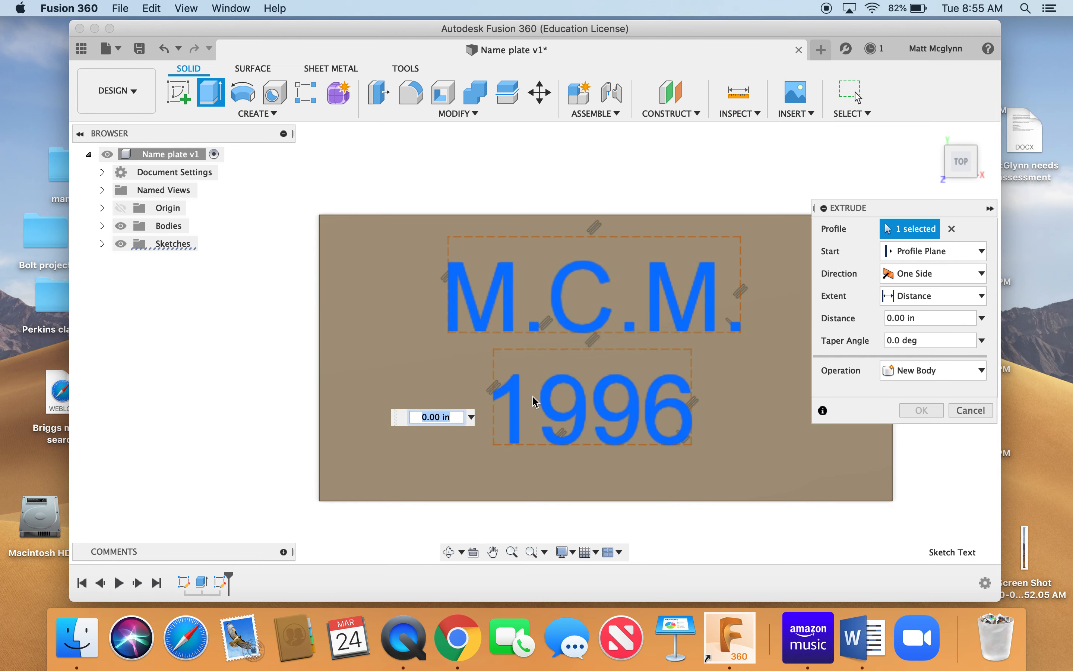
pyautogui.click(522, 422)
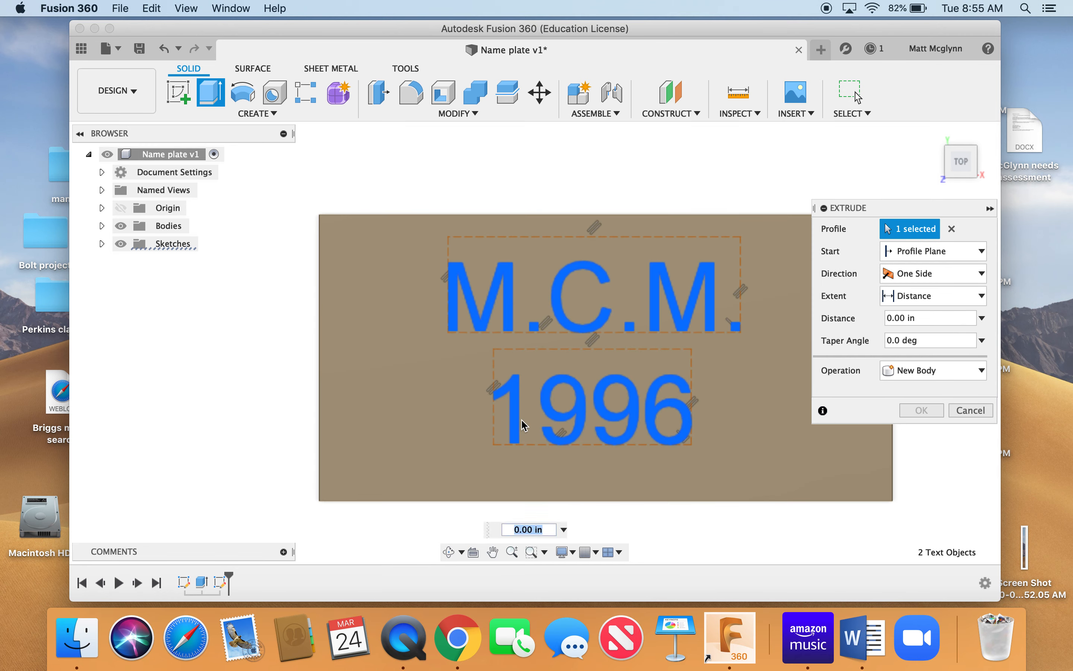
pyautogui.click(459, 295)
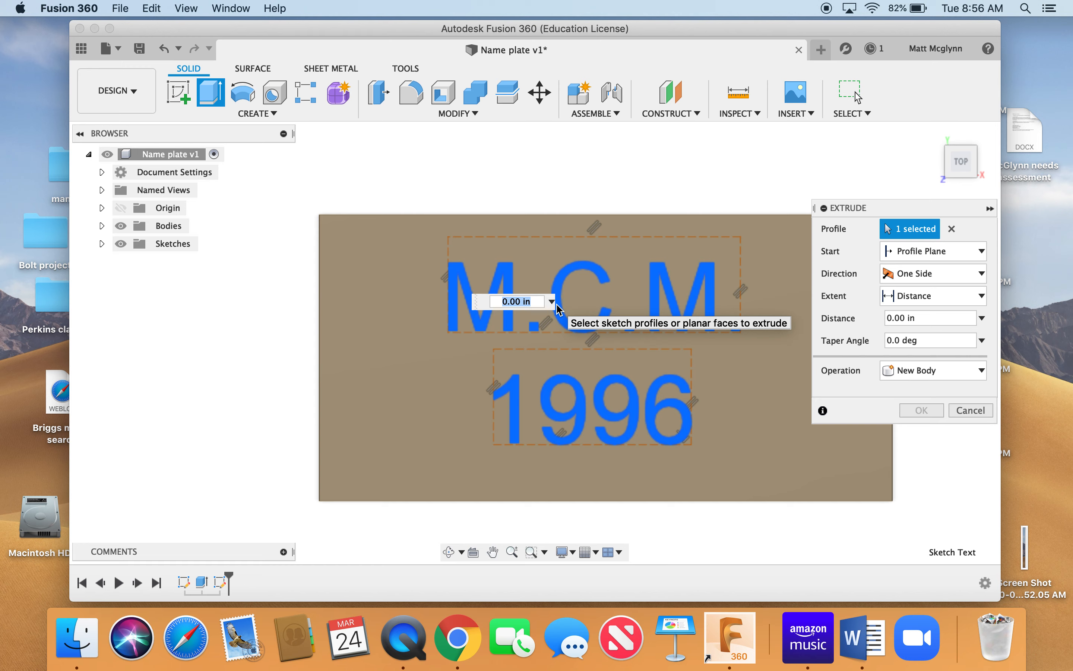
pyautogui.write('-=')
pyautogui.press('BackSpace')
pyautogui.write('.02')
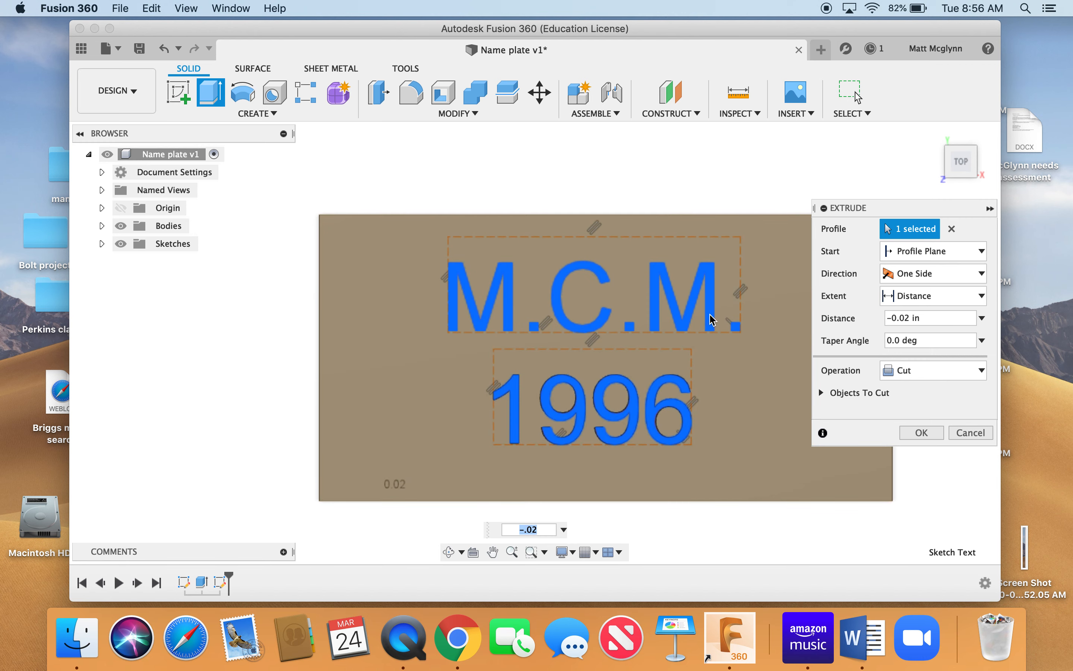
pyautogui.click(920, 433)
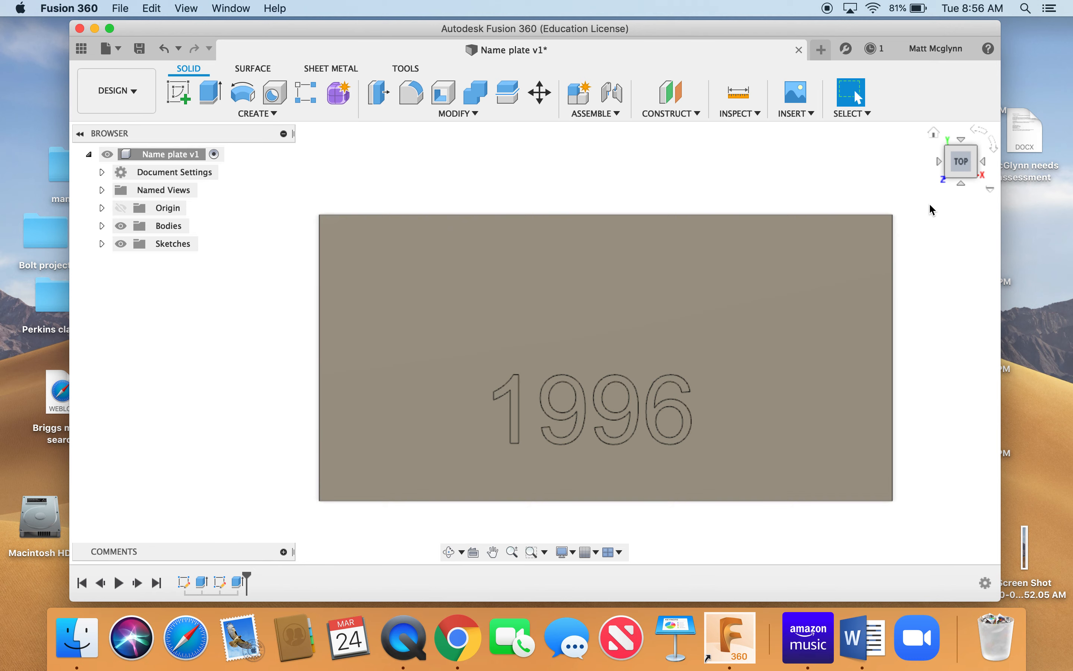
# - Start a new sketch on the plate's top face
pyautogui.click(936, 135)
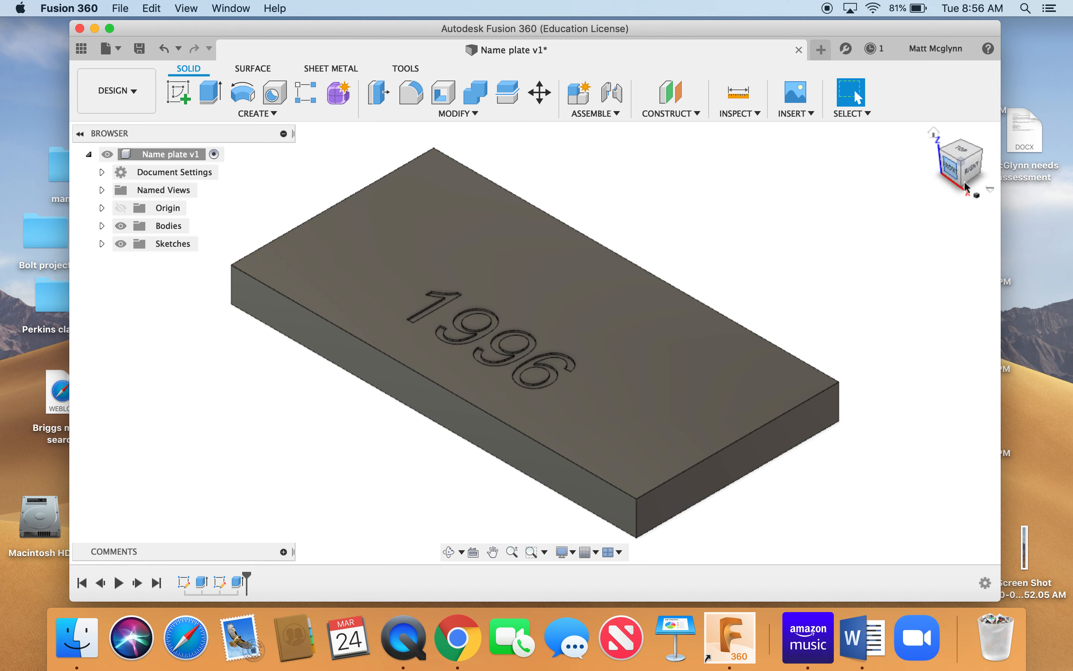
pyautogui.click(960, 148)
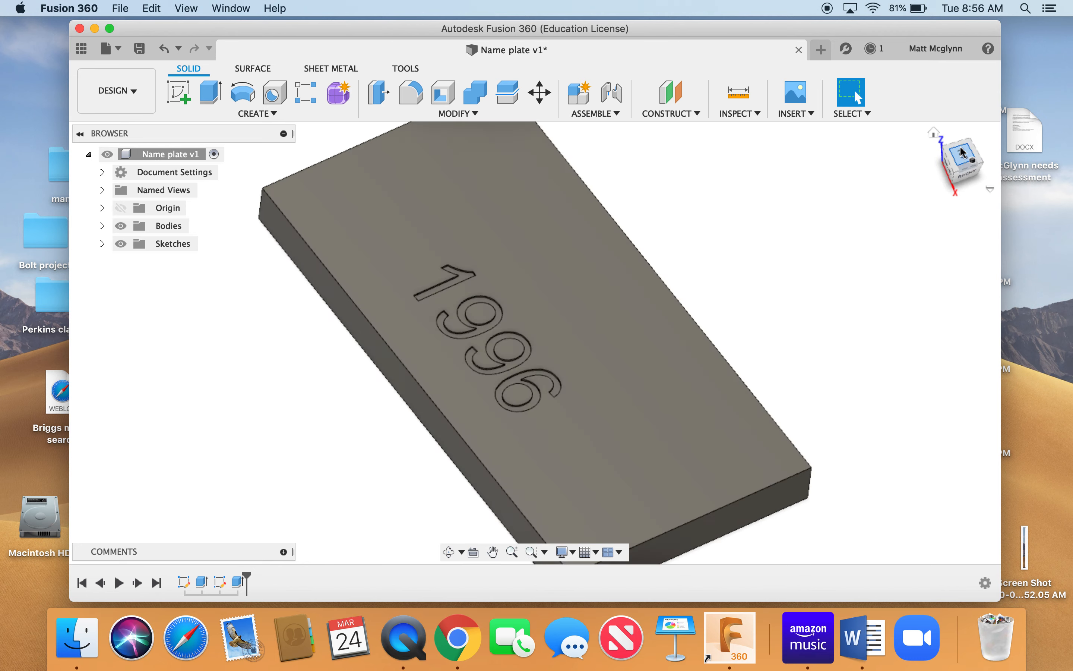
pyautogui.click(981, 130)
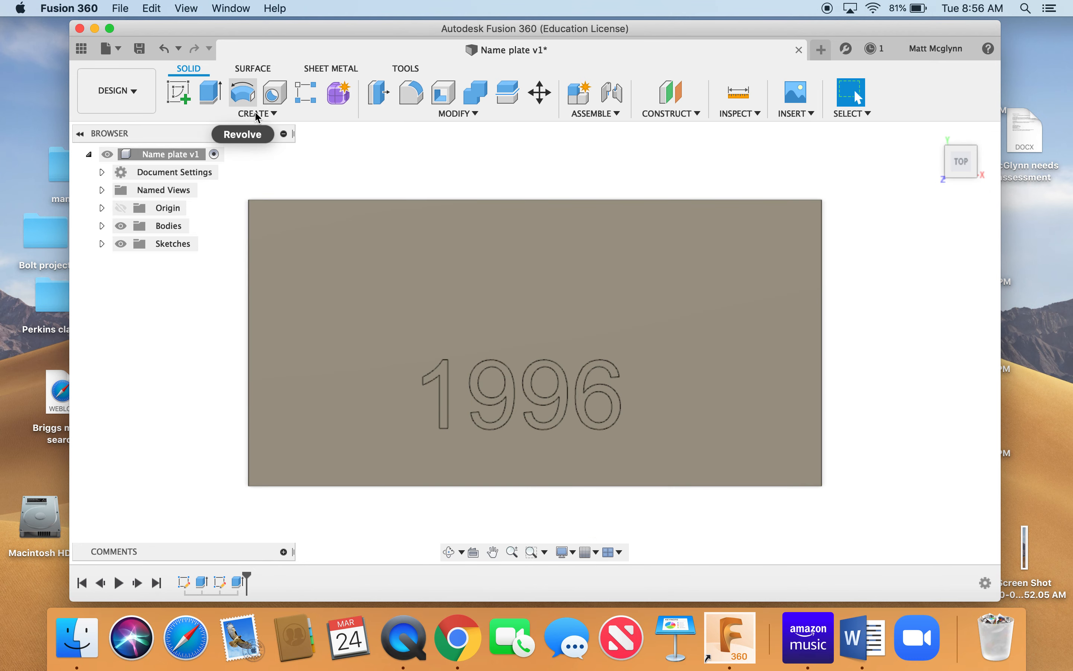
pyautogui.click(275, 117)
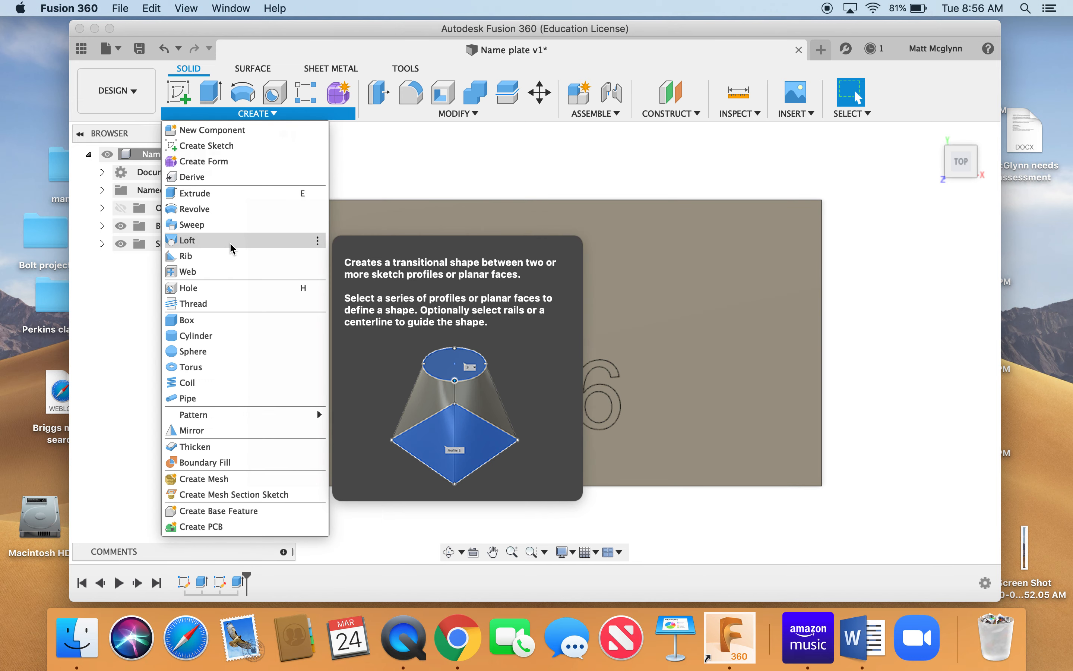
pyautogui.click(255, 146)
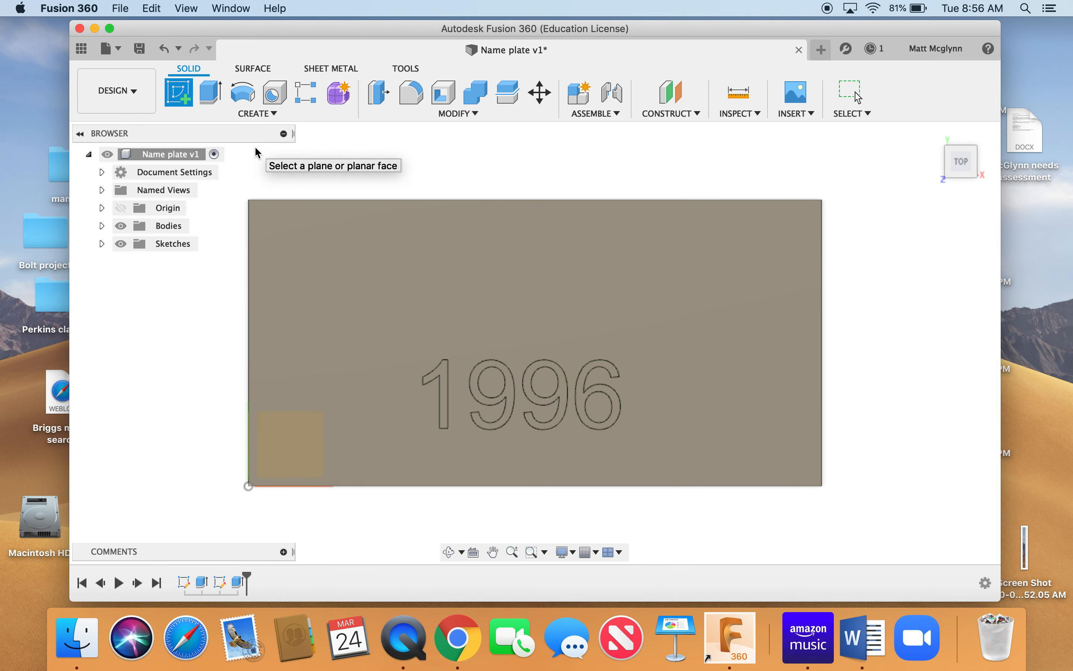
pyautogui.click(364, 231)
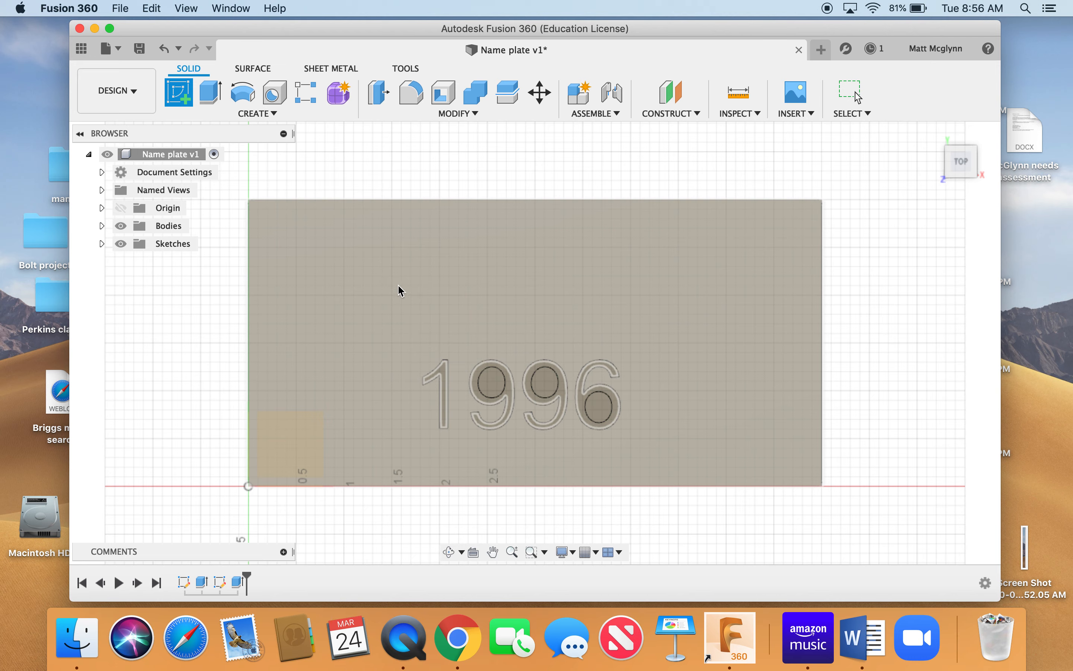
pyautogui.click(421, 291)
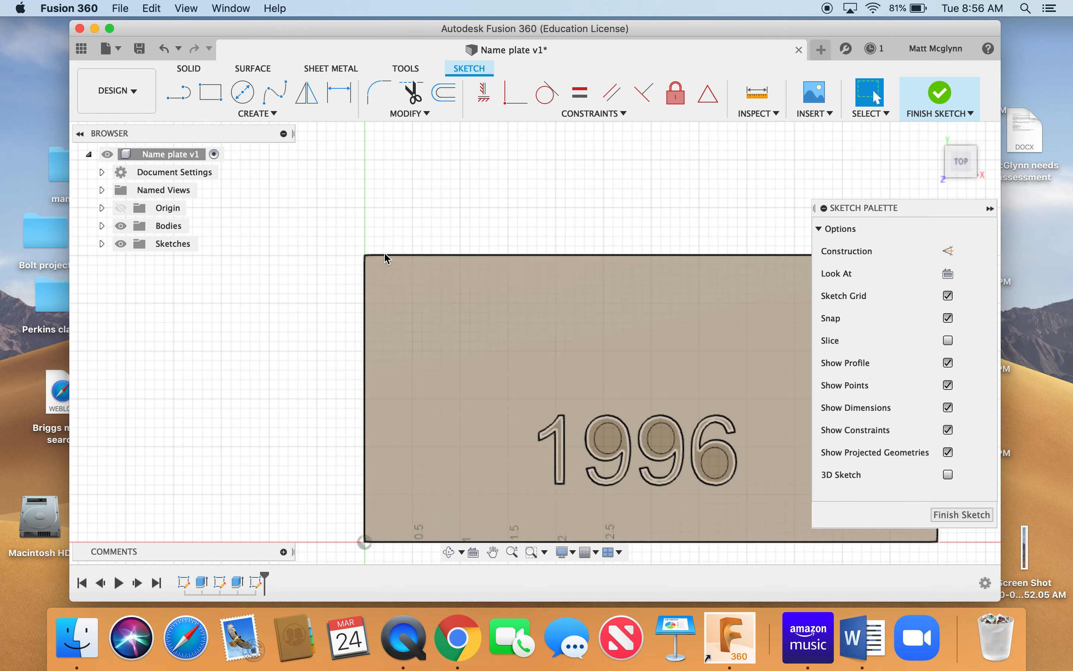
# - Insert a sketch text reading "M.C.M." on the plate with a height of 1 in
pyautogui.click(271, 112)
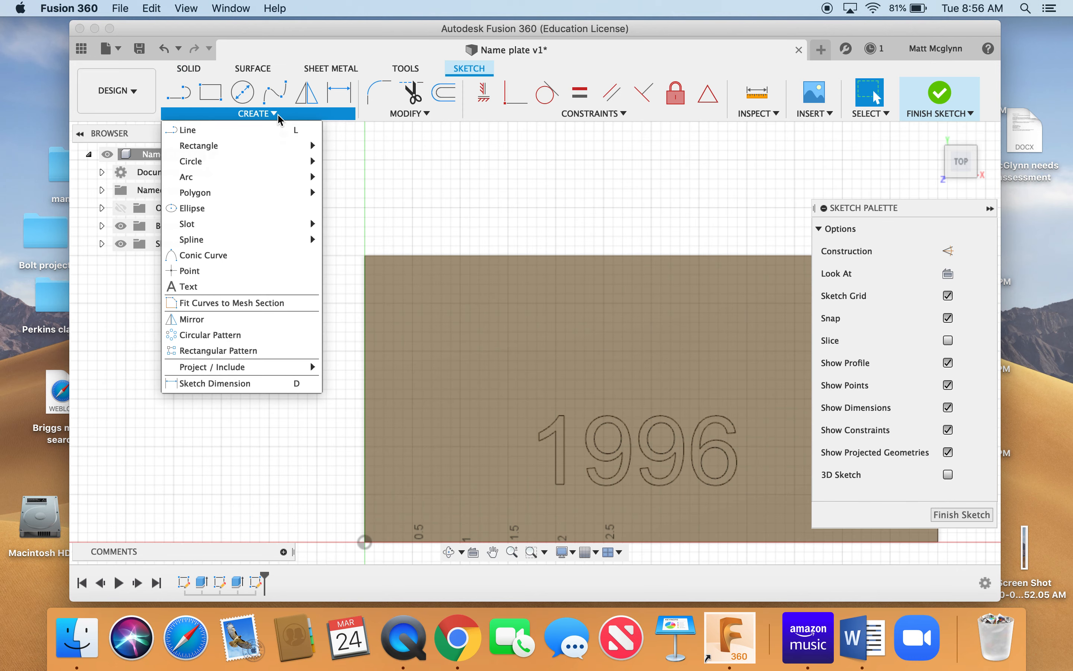
pyautogui.click(216, 289)
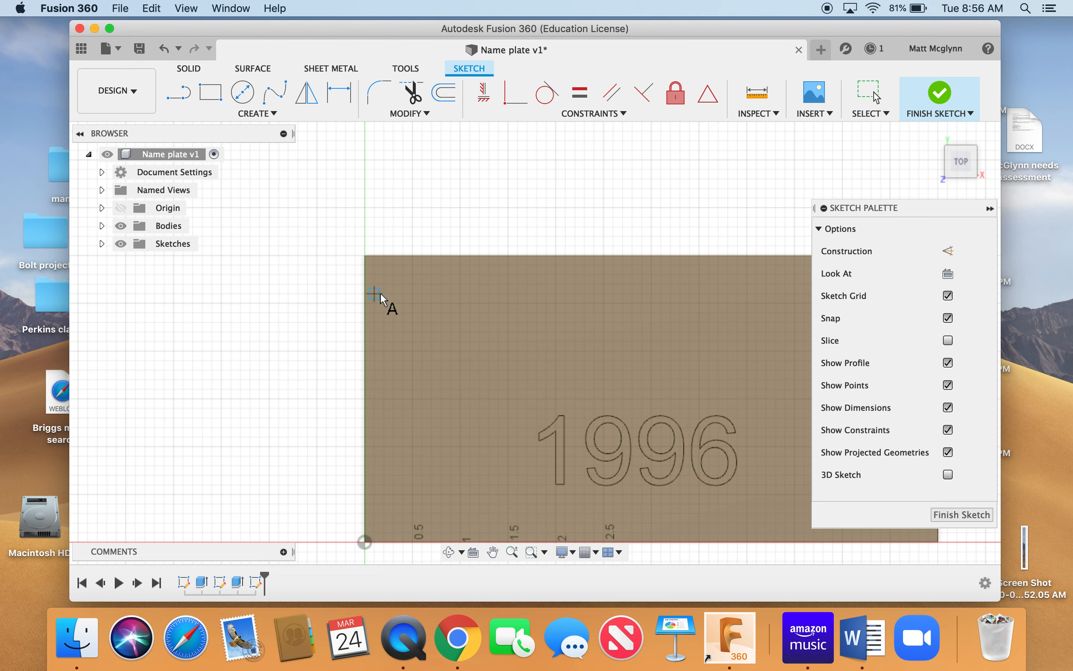
pyautogui.click(470, 362)
pyautogui.write('M.C>M')
pyautogui.press('BackSpace')
pyautogui.press('BackSpace')
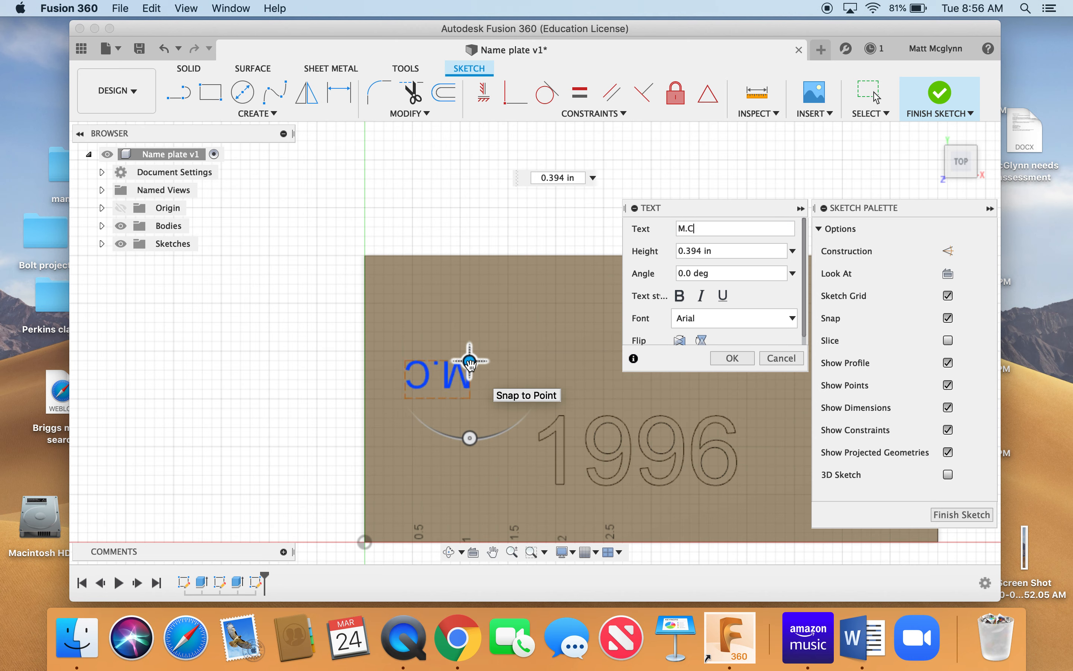
pyautogui.write('.M.')
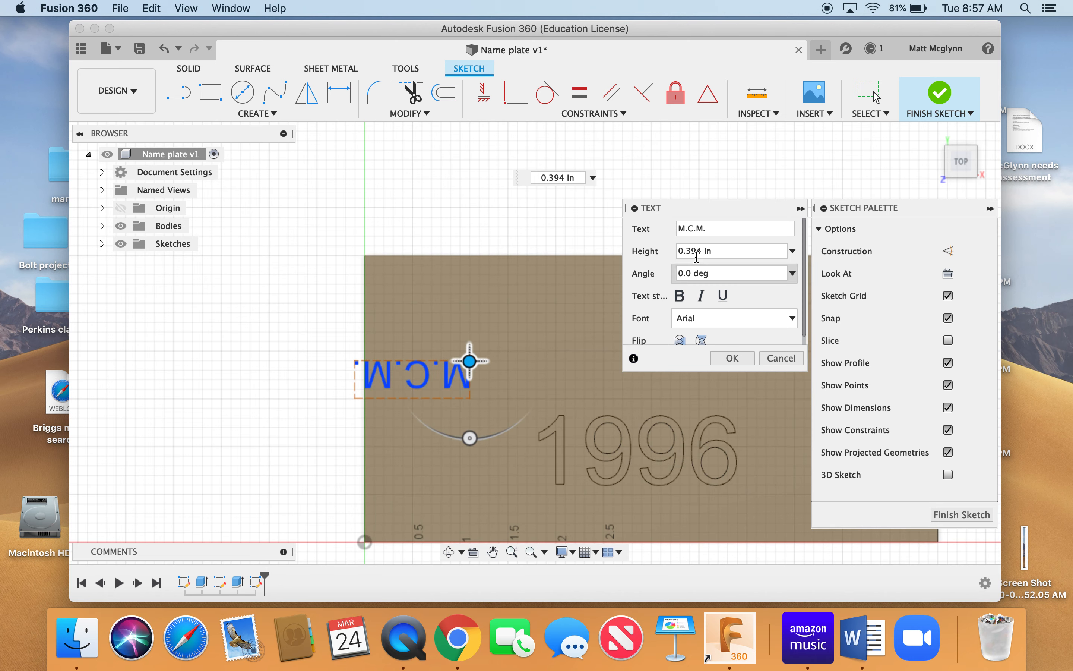
pyautogui.click(711, 252)
pyautogui.tripleClick(711, 252)
pyautogui.write('1')
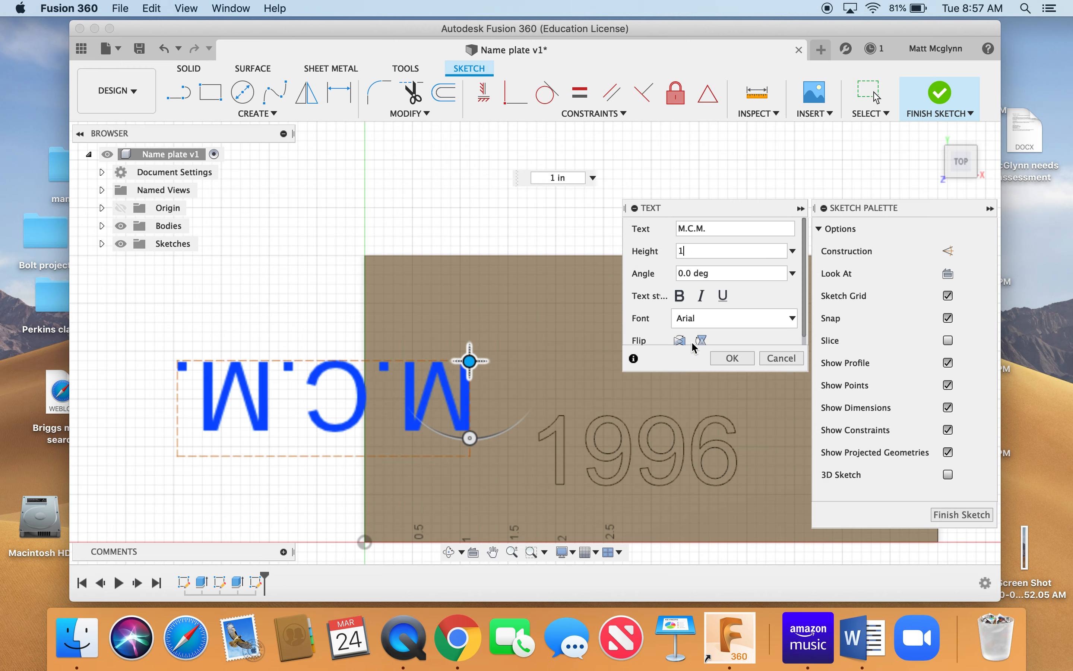
# - Set the "M.C.M." text's angle to 180 degrees and place it centred above "1996"
pyautogui.tripleClick(721, 275)
pyautogui.write('180')
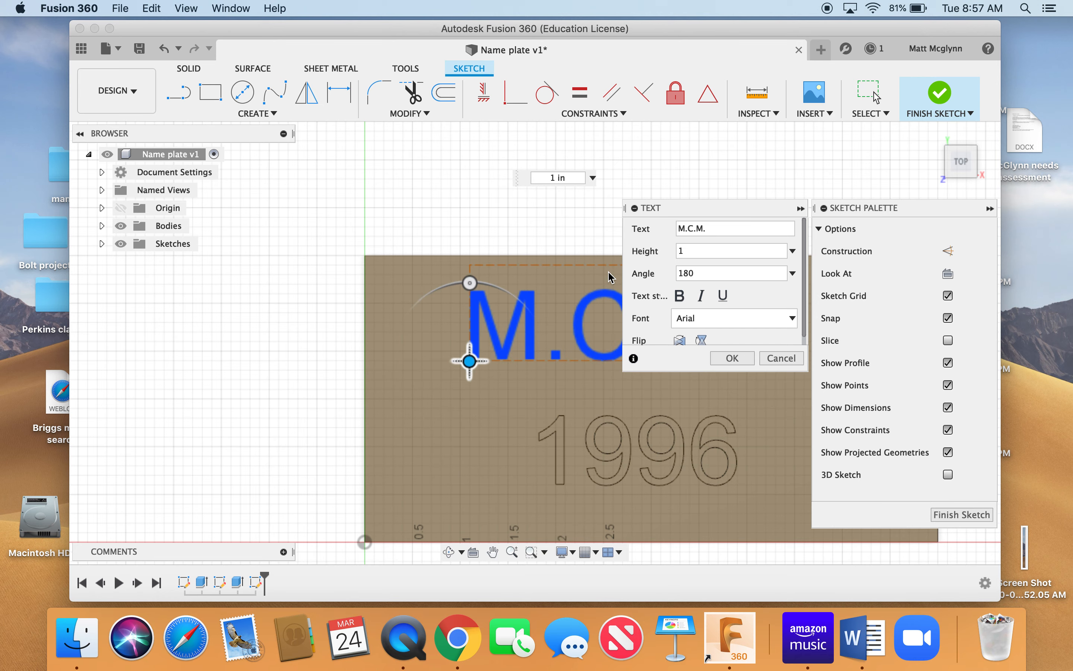
pyautogui.moveTo(471, 358); pyautogui.dragTo(509, 355)
pyautogui.click(722, 358)
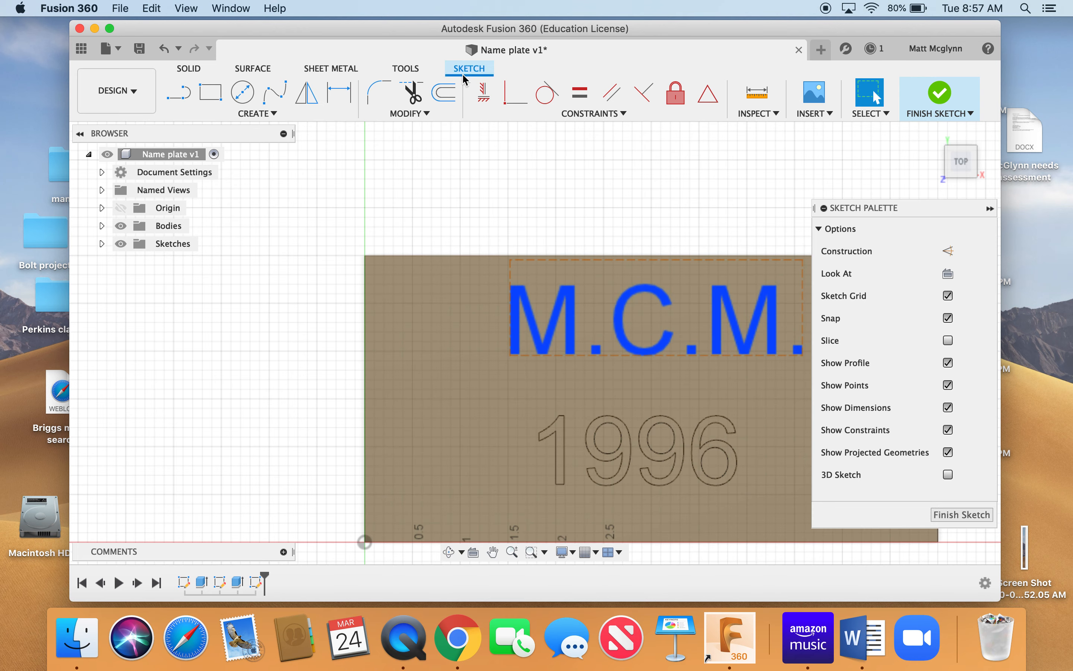
# - Cut the "M.C.M." text into the plate's top face with an extrusion distance of -0.02 in
pyautogui.click(190, 70)
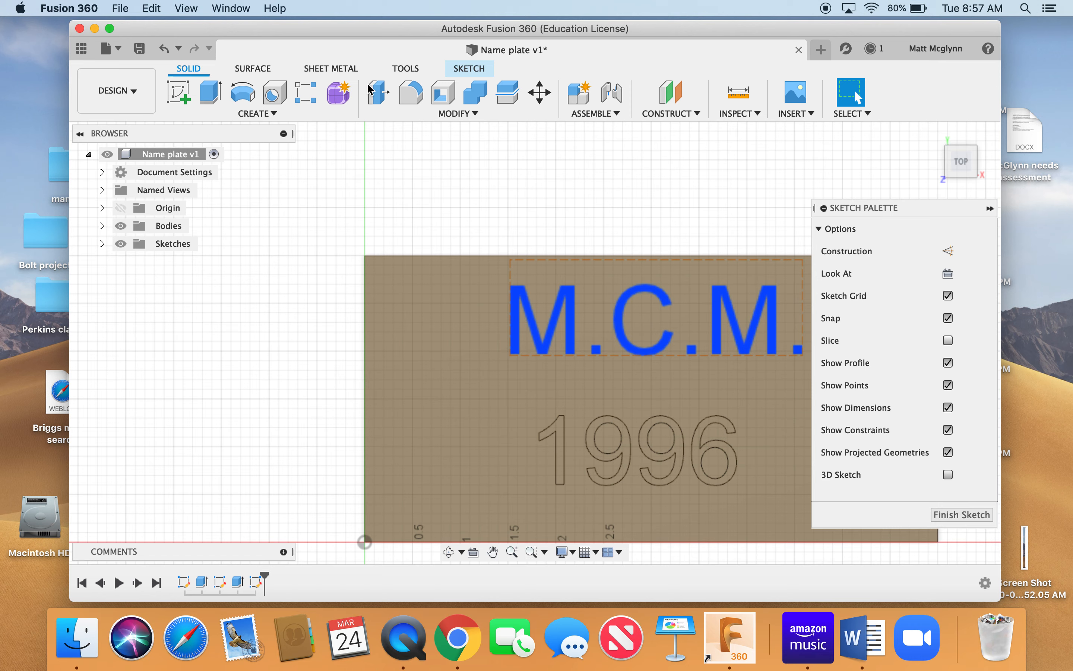
pyautogui.click(376, 93)
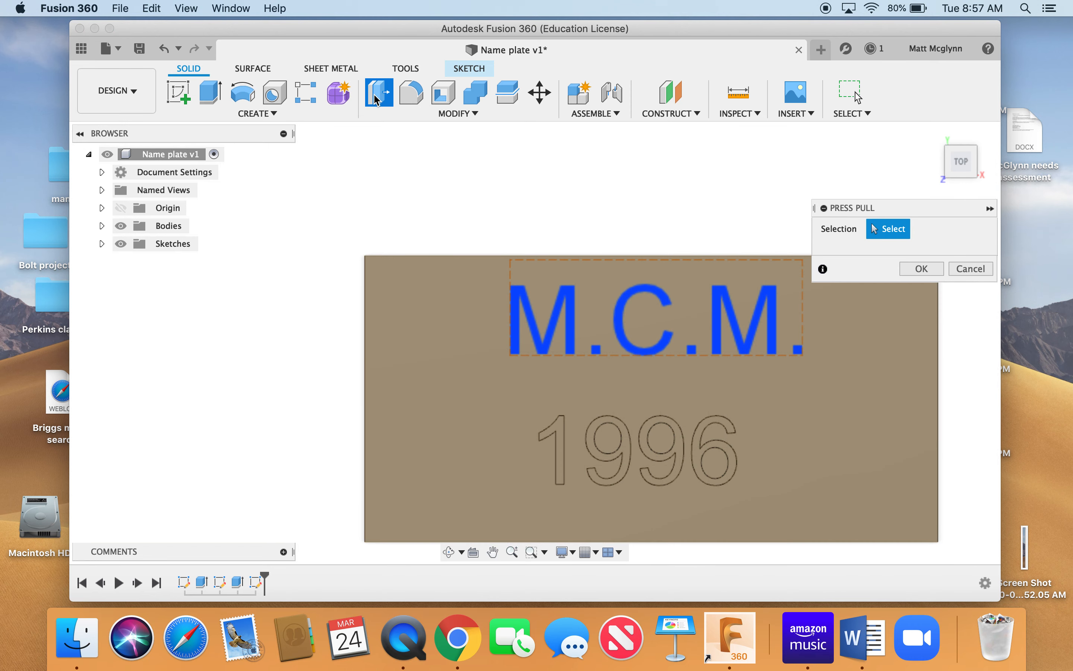
pyautogui.click(522, 339)
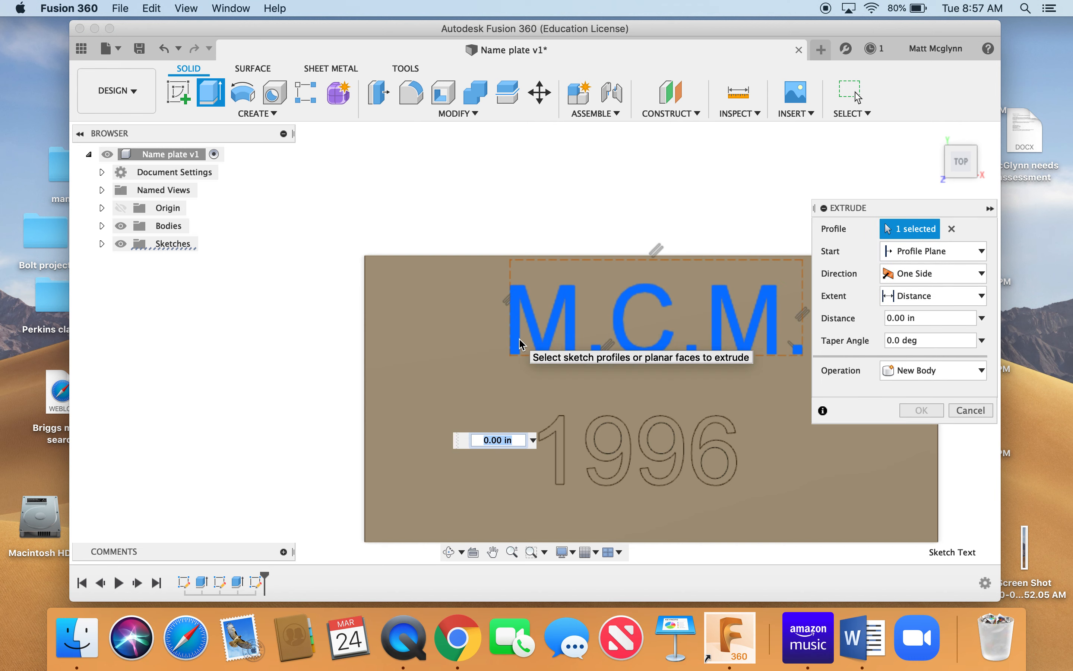
pyautogui.write('-.02')
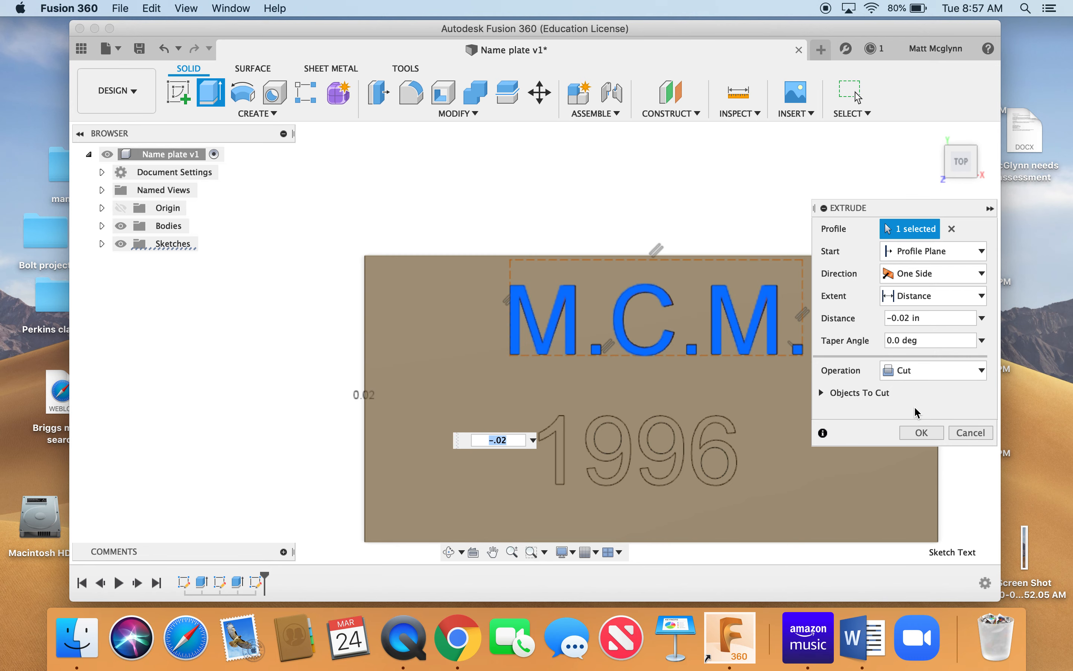
pyautogui.click(919, 437)
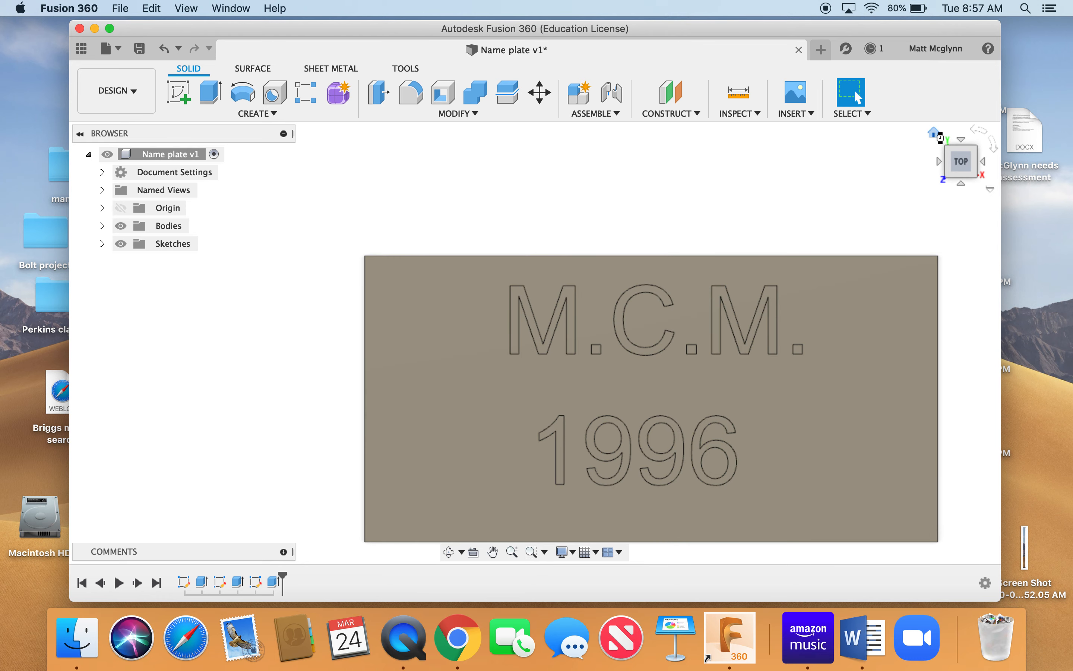
# - Save a new version of the name plate with the description "User Saved" and close the program
pyautogui.click(939, 132)
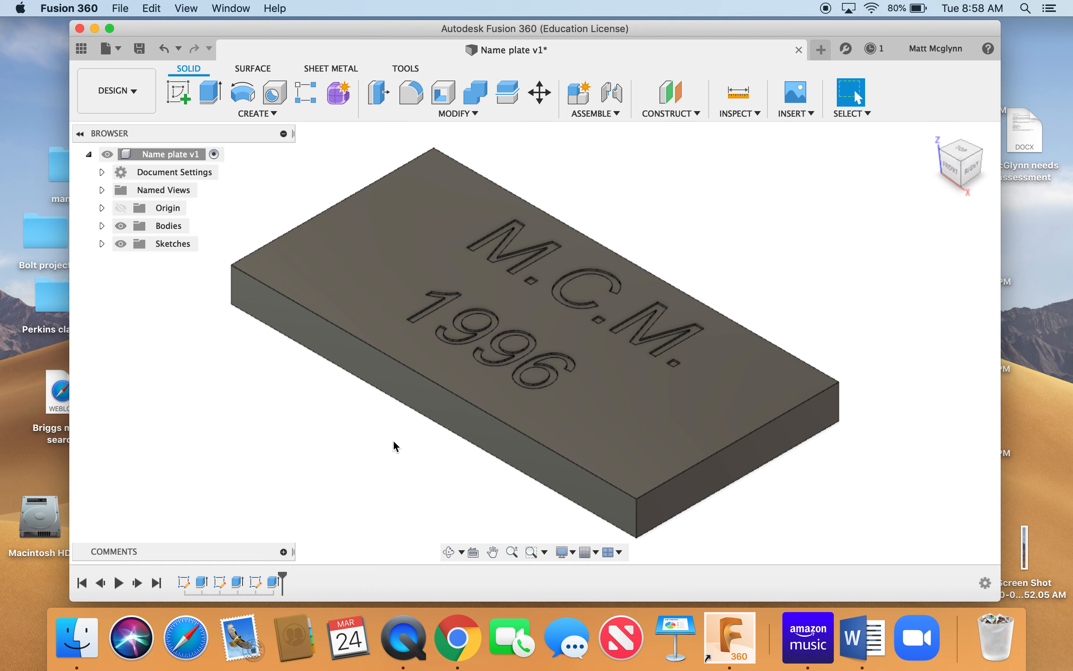
pyautogui.click(141, 49)
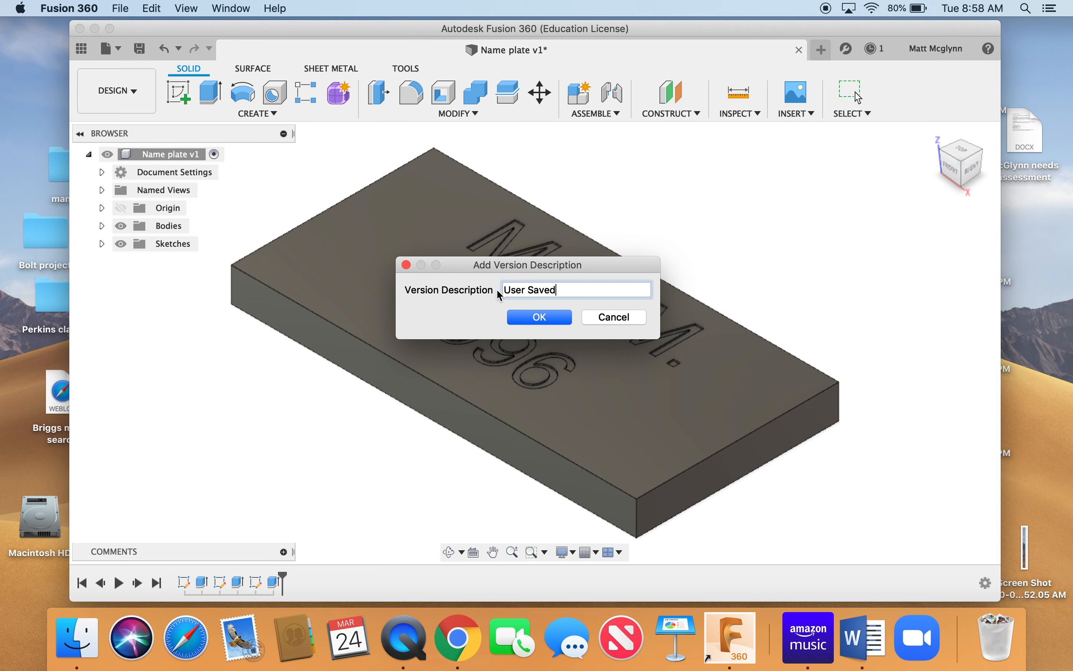
pyautogui.click(545, 318)
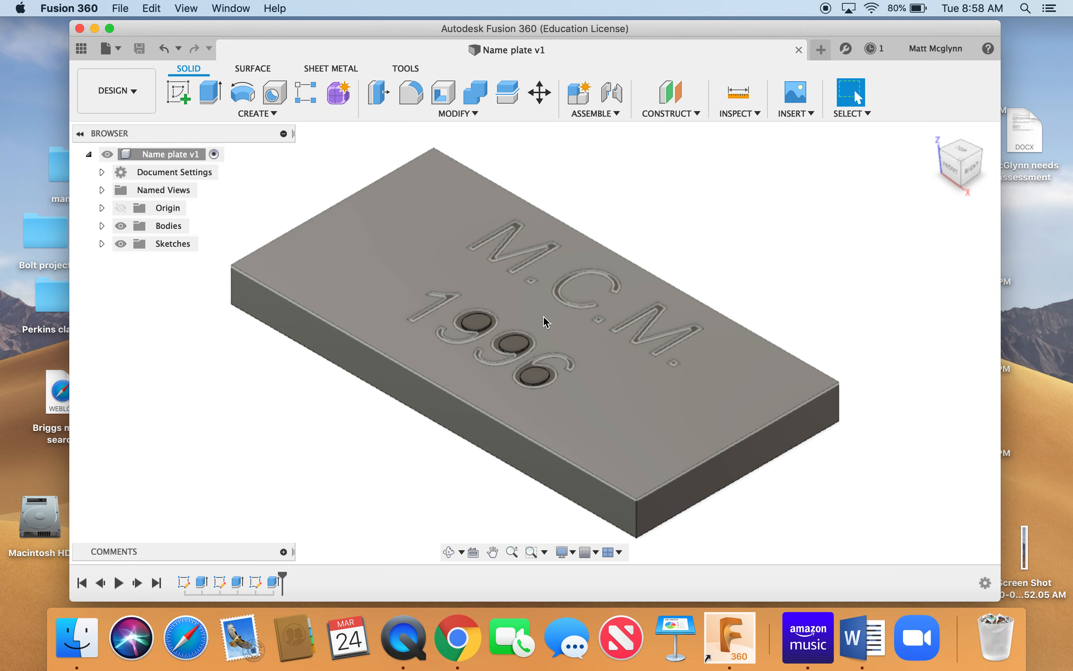
pyautogui.click(80, 28)
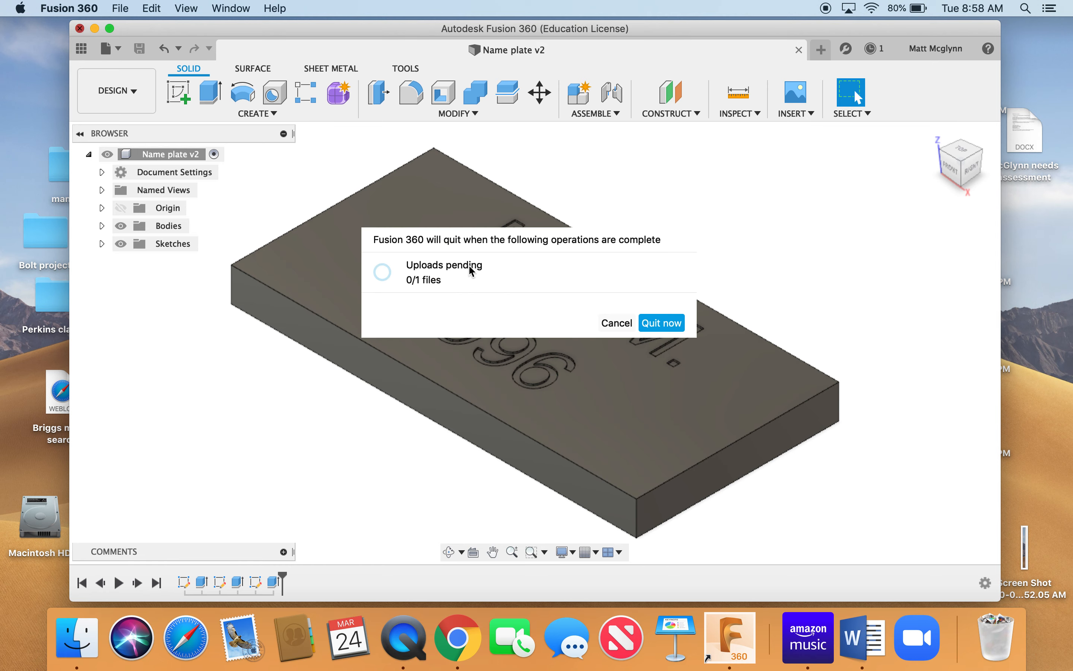